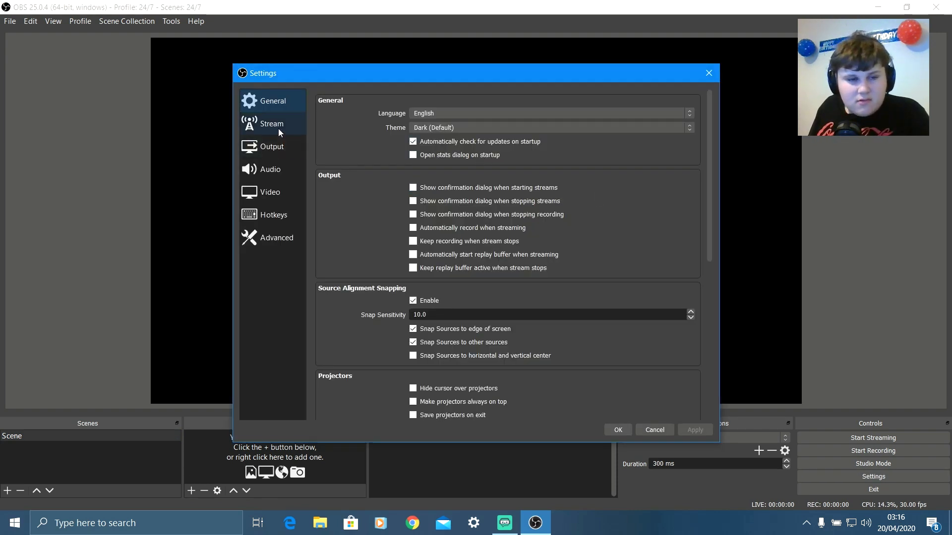
# - On the Stream page, show all streaming services and browse the full list
pyautogui.click(278, 128)
pyautogui.click(425, 105)
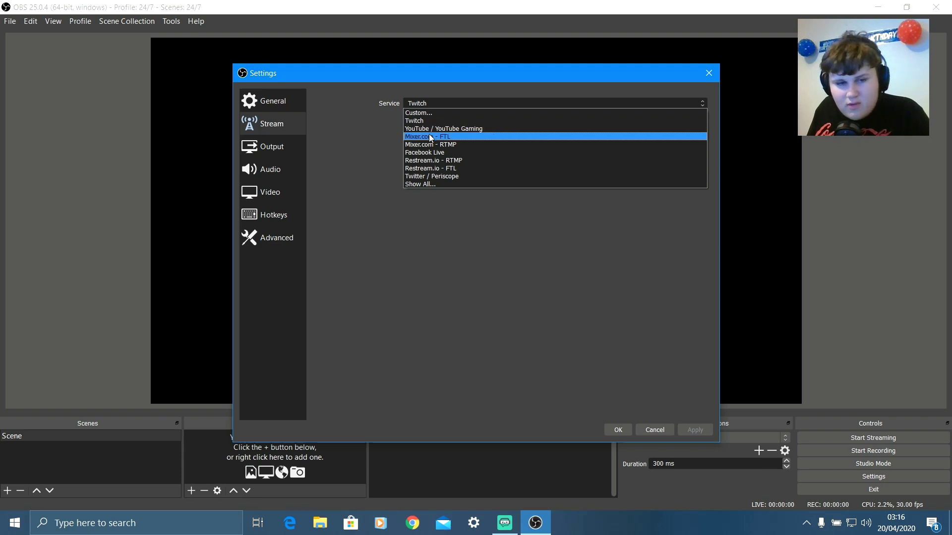
pyautogui.click(418, 186)
pyautogui.click(453, 103)
pyautogui.scroll(-7, 454, 211)
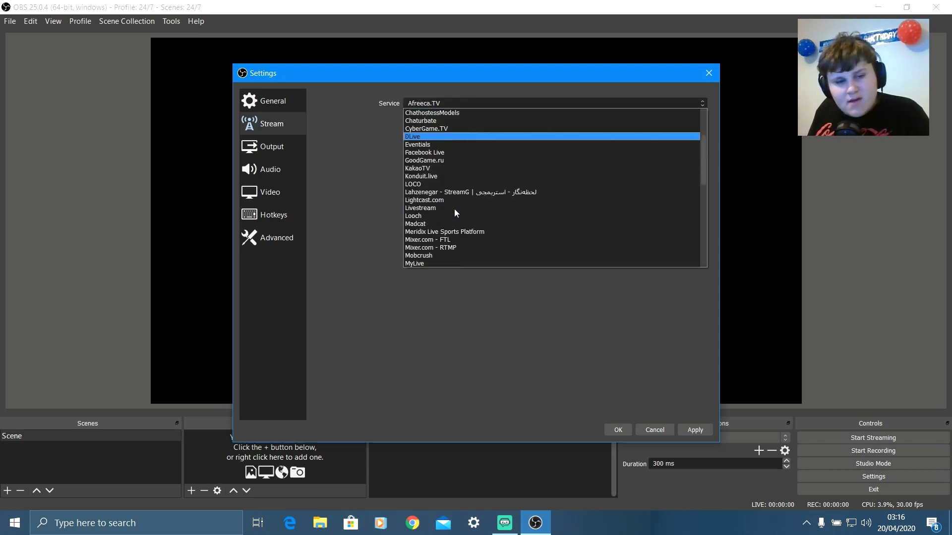
pyautogui.scroll(-5, 456, 211)
pyautogui.scroll(6, 456, 208)
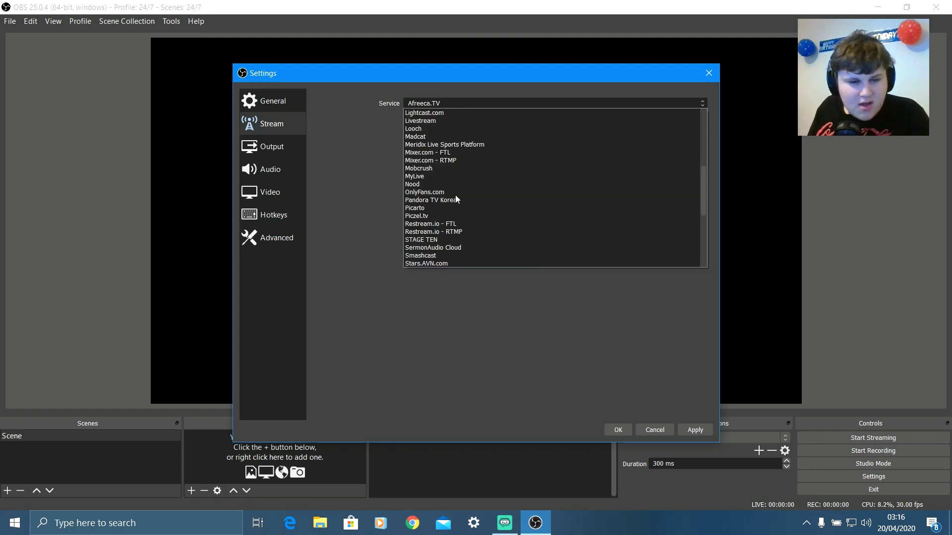
pyautogui.scroll(-6, 456, 195)
pyautogui.scroll(10, 460, 188)
pyautogui.click(452, 103)
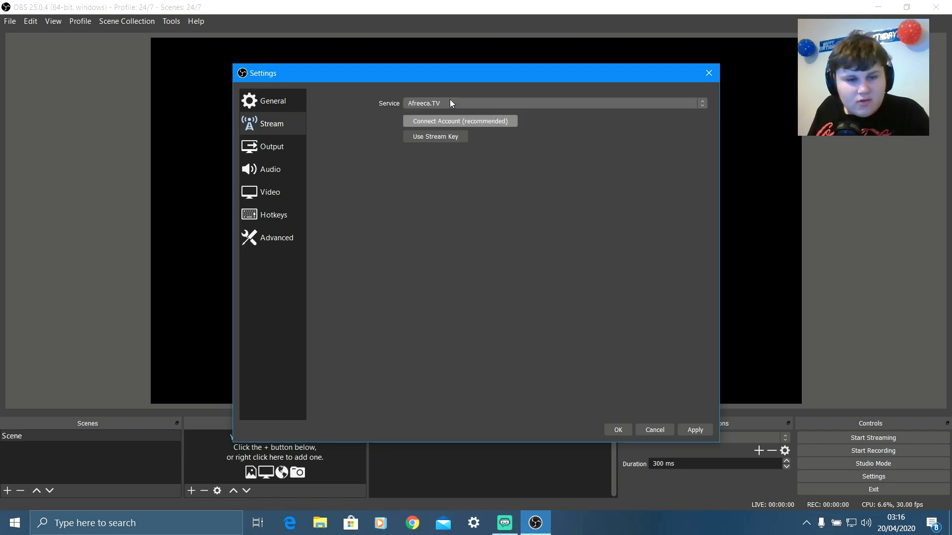
# - Select YouTube / YouTube Gaming as the service, then go to Output settings
pyautogui.click(444, 102)
pyautogui.scroll(-10, 433, 175)
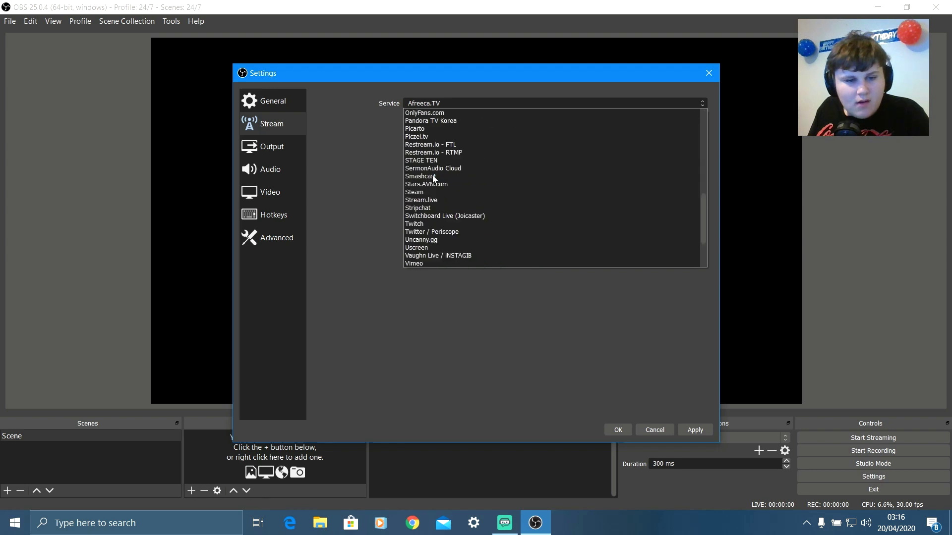
pyautogui.click(328, 185)
pyautogui.click(439, 103)
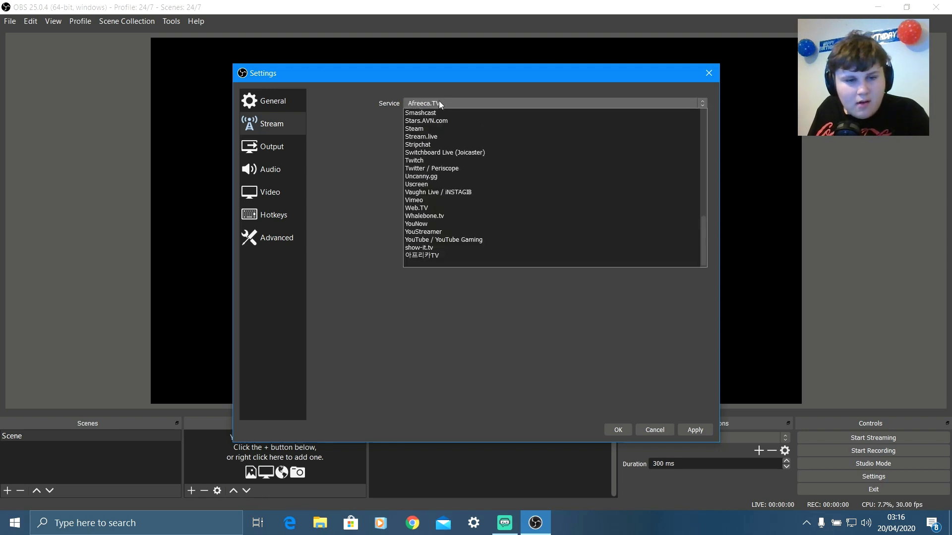
pyautogui.scroll(10, 438, 129)
pyautogui.scroll(-10, 438, 142)
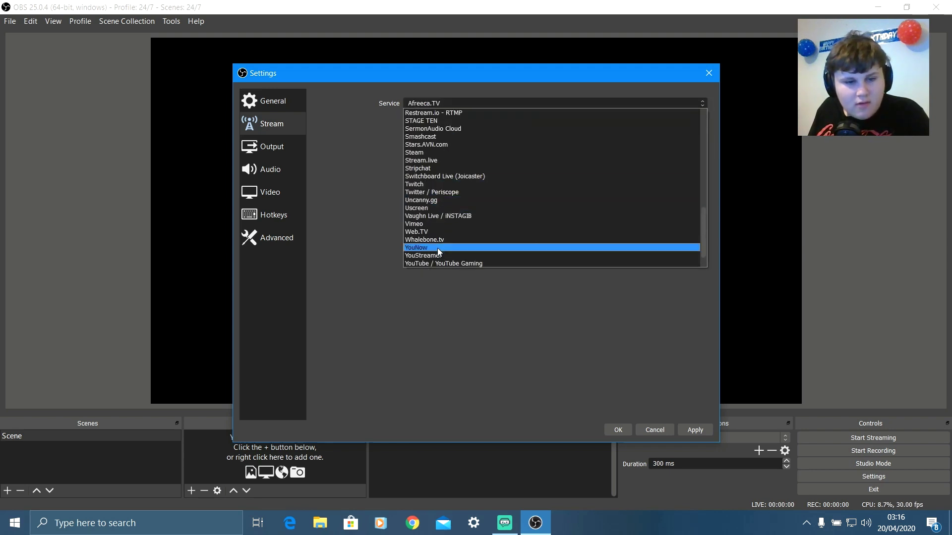
pyautogui.click(431, 263)
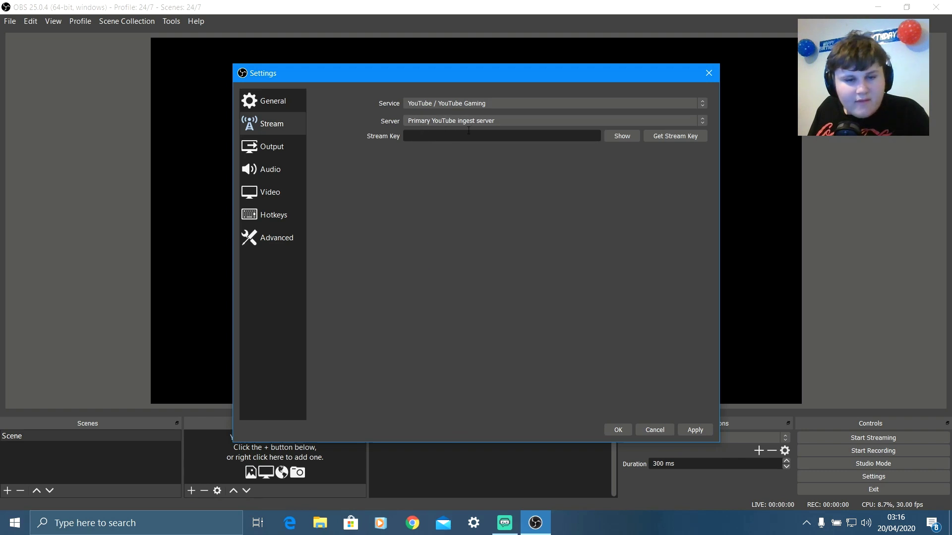
pyautogui.click(462, 105)
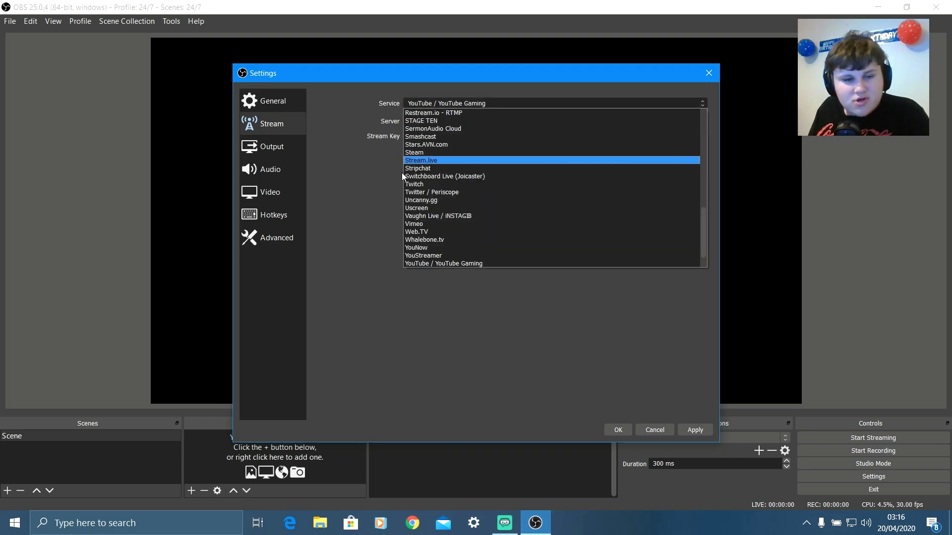
pyautogui.click(375, 178)
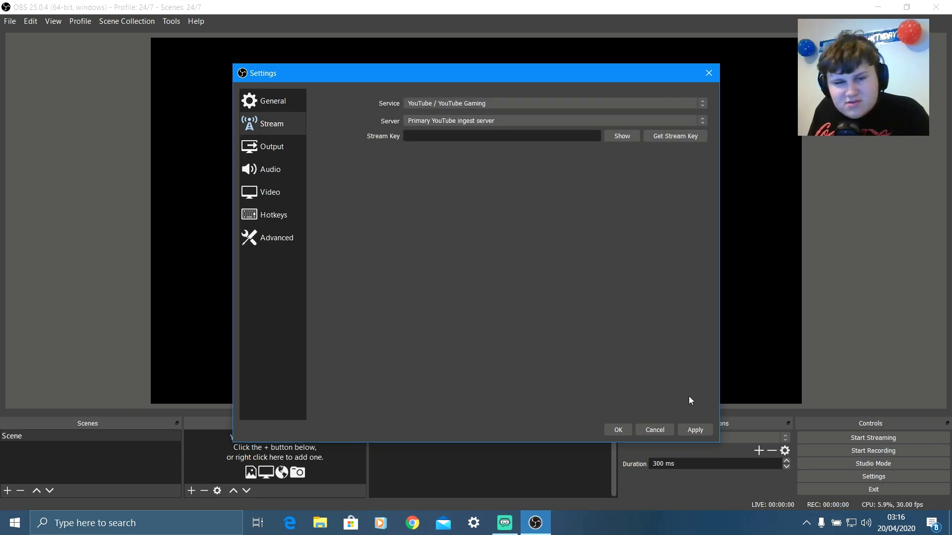
pyautogui.click(276, 153)
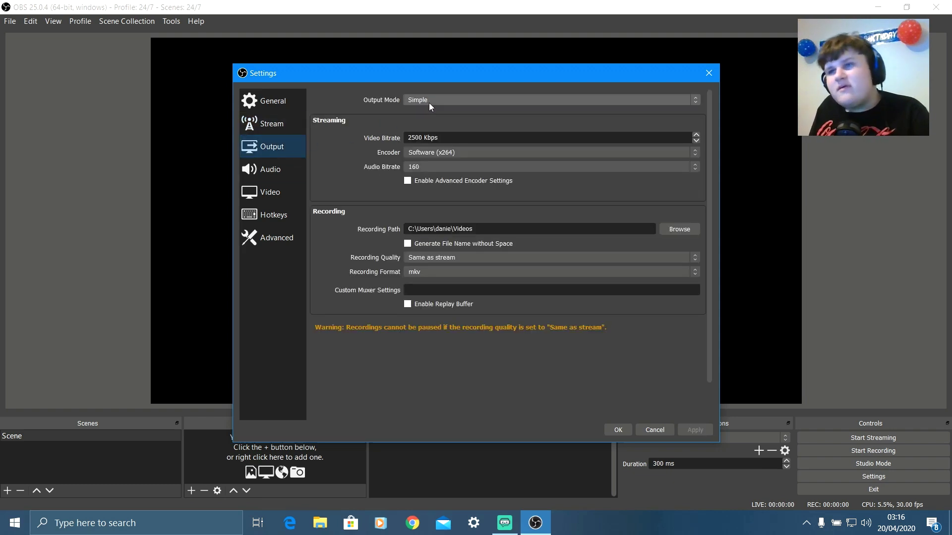
# - Switch Output Mode to Advanced, stop enforcing service encoder settings, and set bitrate to 500 Kbps
pyautogui.moveTo(440, 137); pyautogui.dragTo(408, 138)
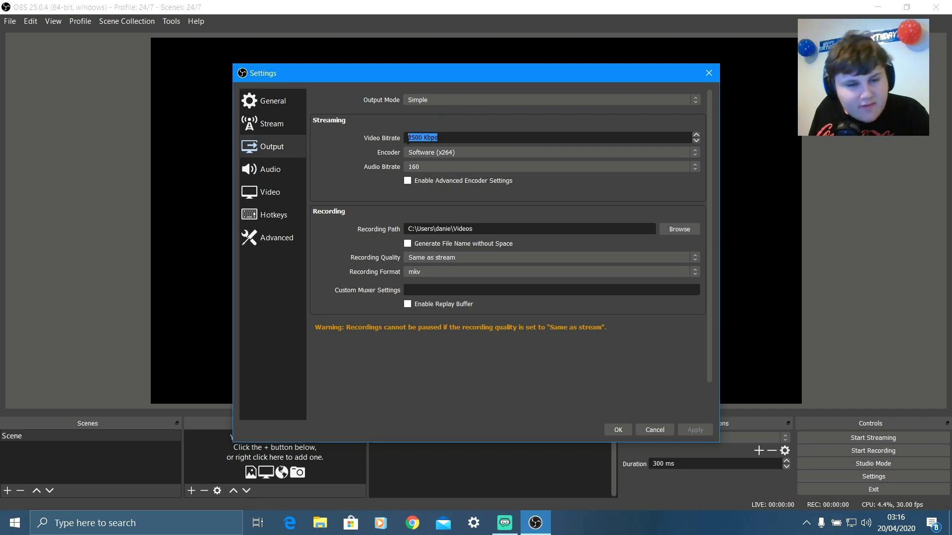
pyautogui.click(430, 99)
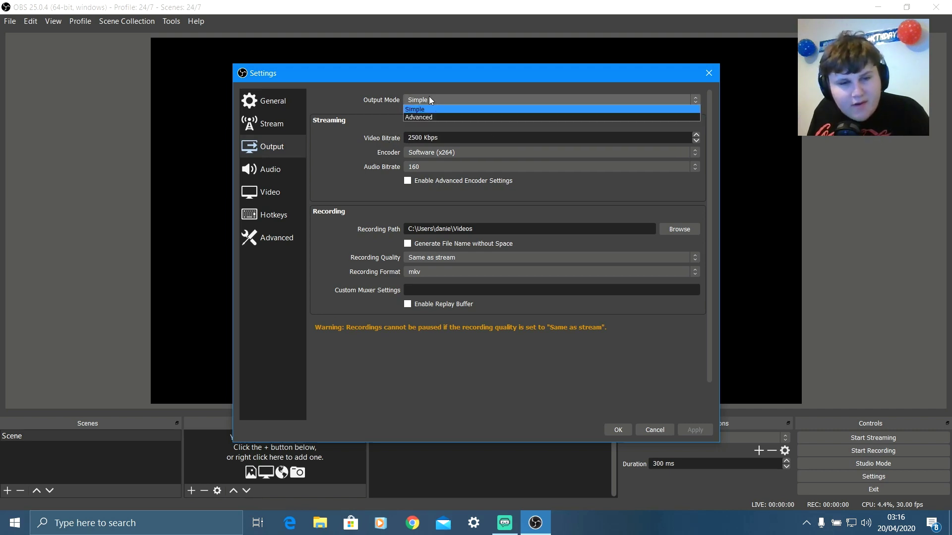
pyautogui.click(434, 117)
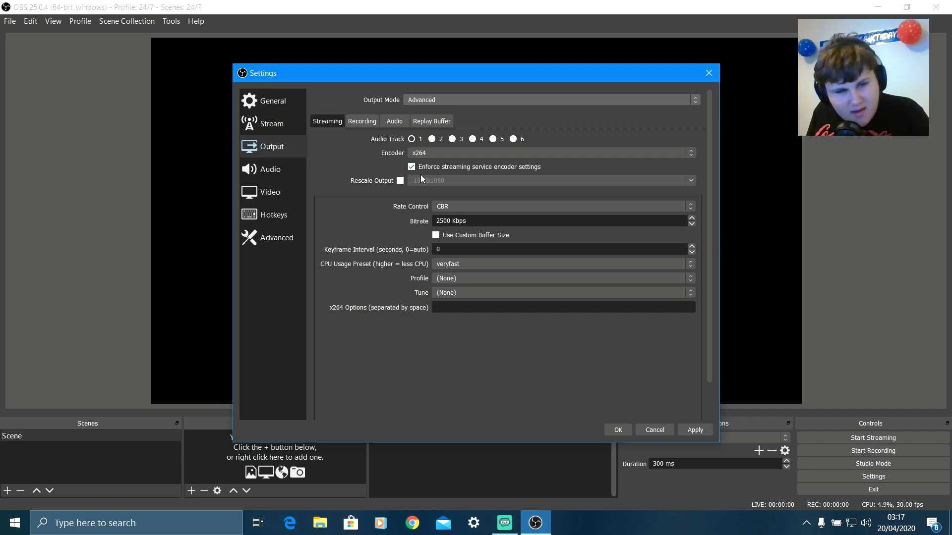
pyautogui.click(480, 167)
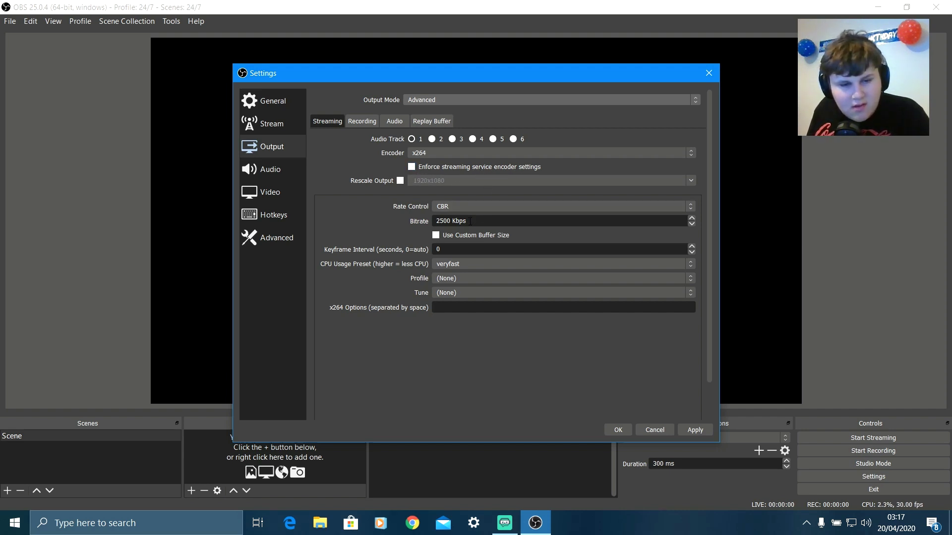
pyautogui.moveTo(470, 222); pyautogui.dragTo(388, 223)
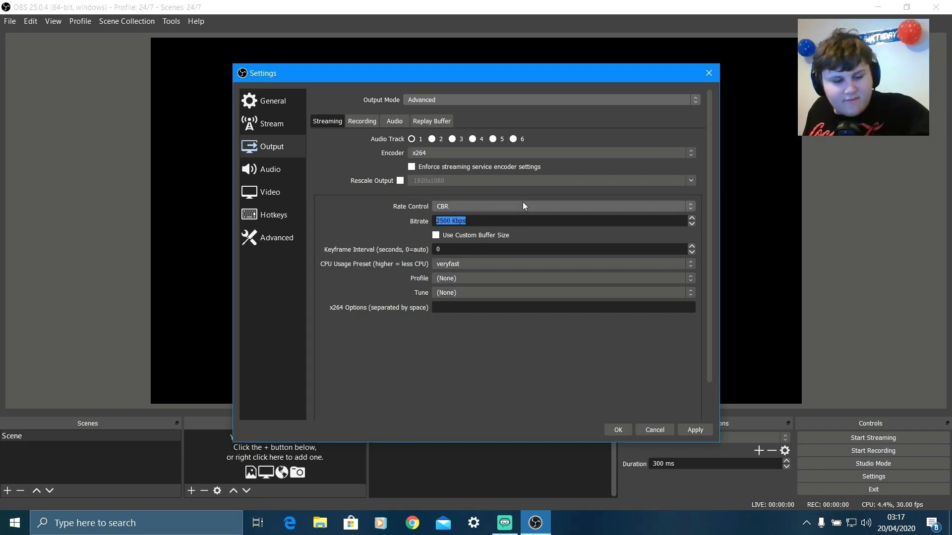
pyautogui.write('500')
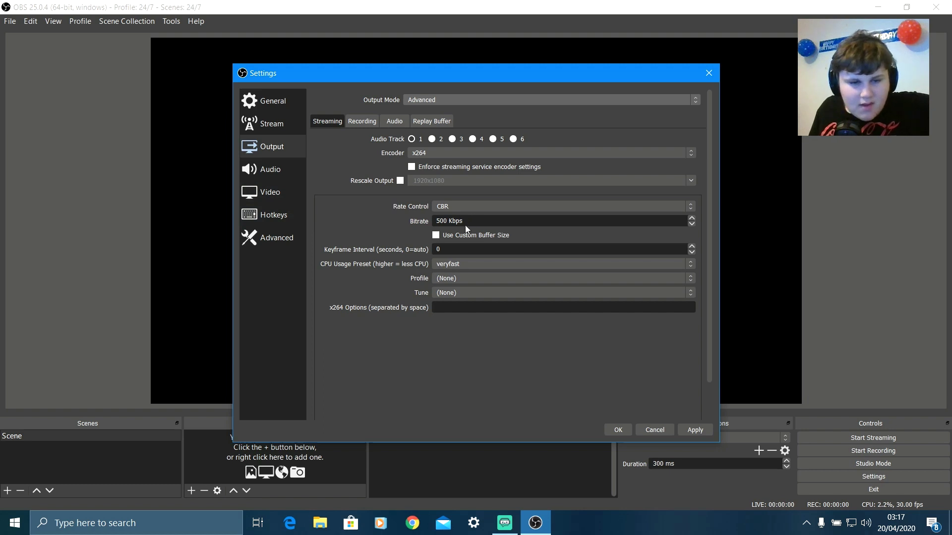
# - Keep CBR rate control and set the keyframe interval to 2
pyautogui.click(465, 207)
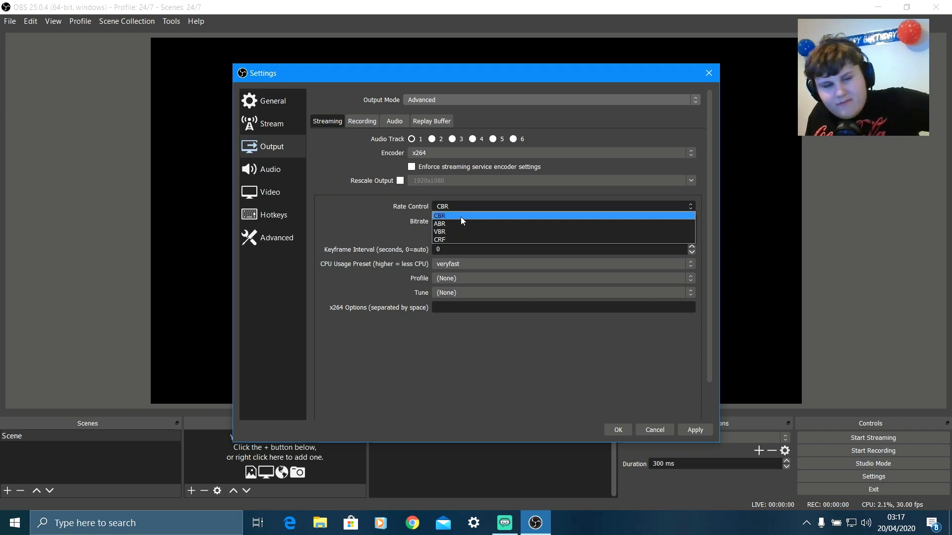
pyautogui.click(450, 216)
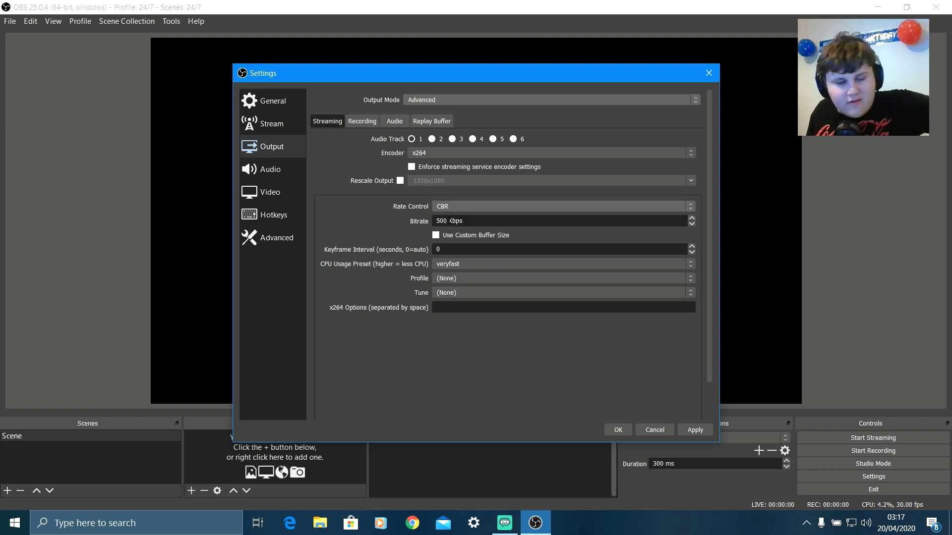
pyautogui.click(450, 252)
pyautogui.doubleClick(450, 251)
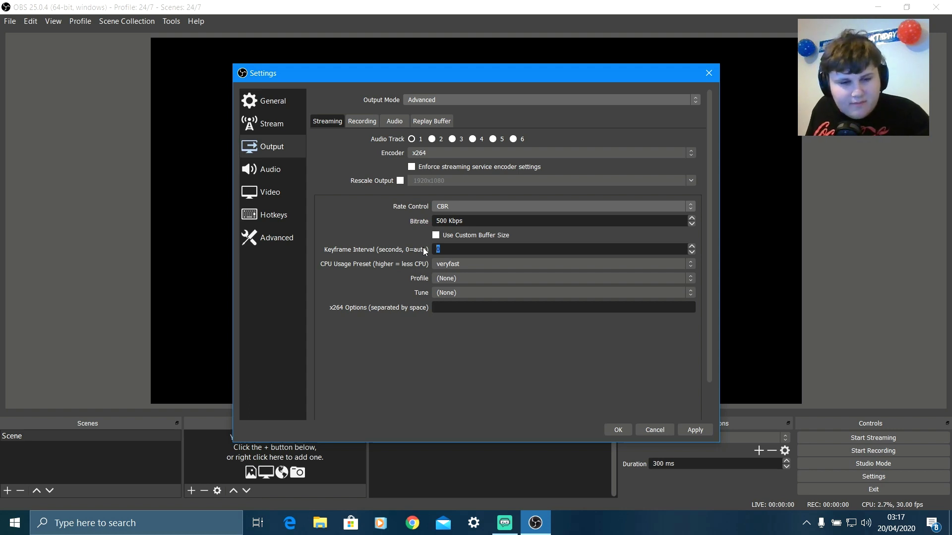
pyautogui.write('2')
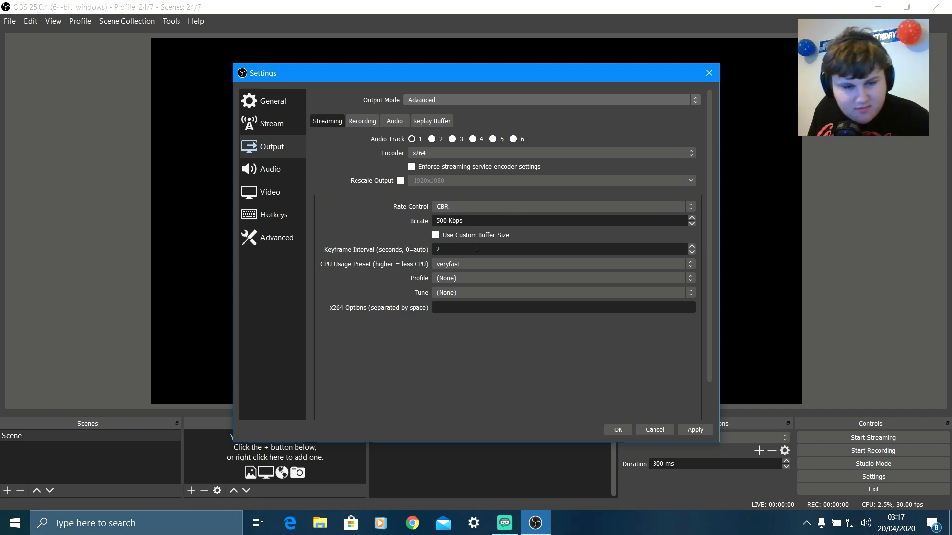
# - Set the CPU usage preset to superfast and the encoder profile to high
pyautogui.click(446, 264)
pyautogui.click(451, 282)
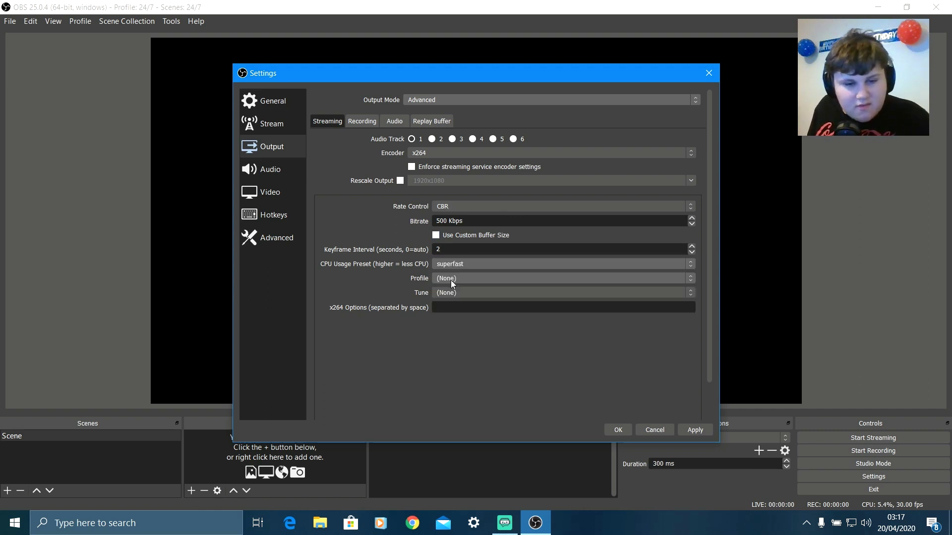
pyautogui.click(451, 279)
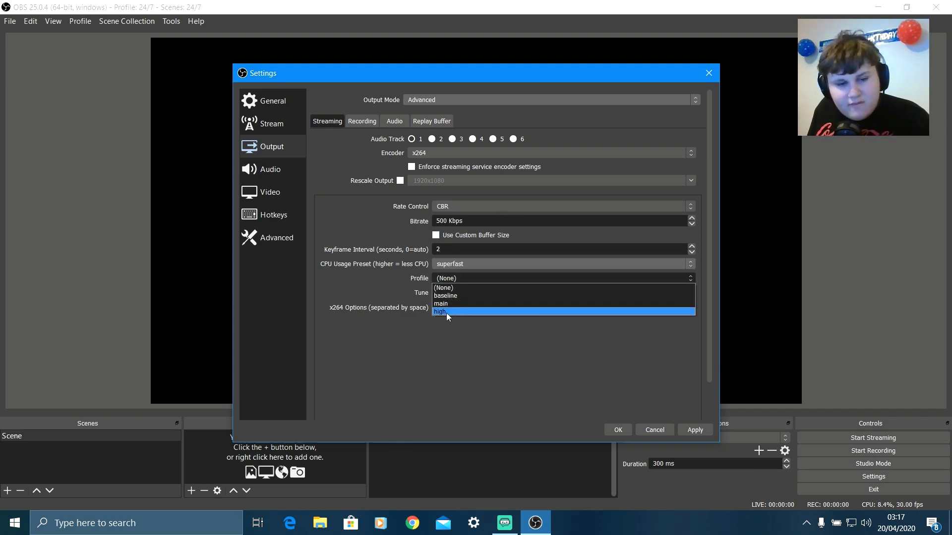
pyautogui.click(446, 312)
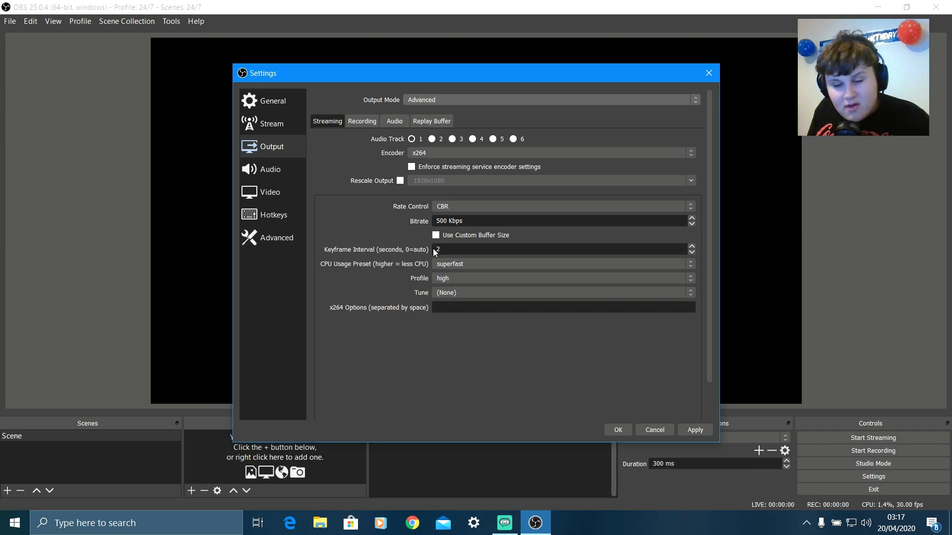
pyautogui.click(448, 278)
pyautogui.click(443, 312)
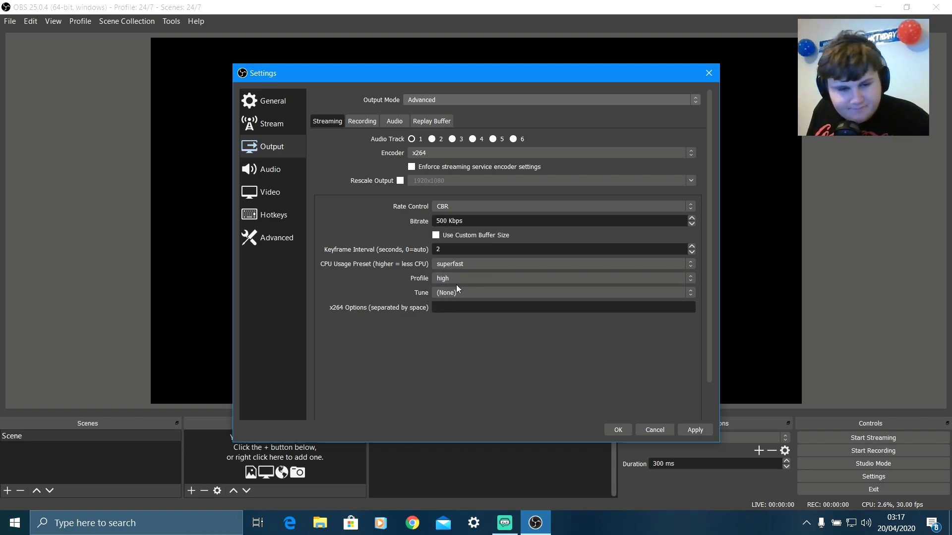
pyautogui.click(457, 267)
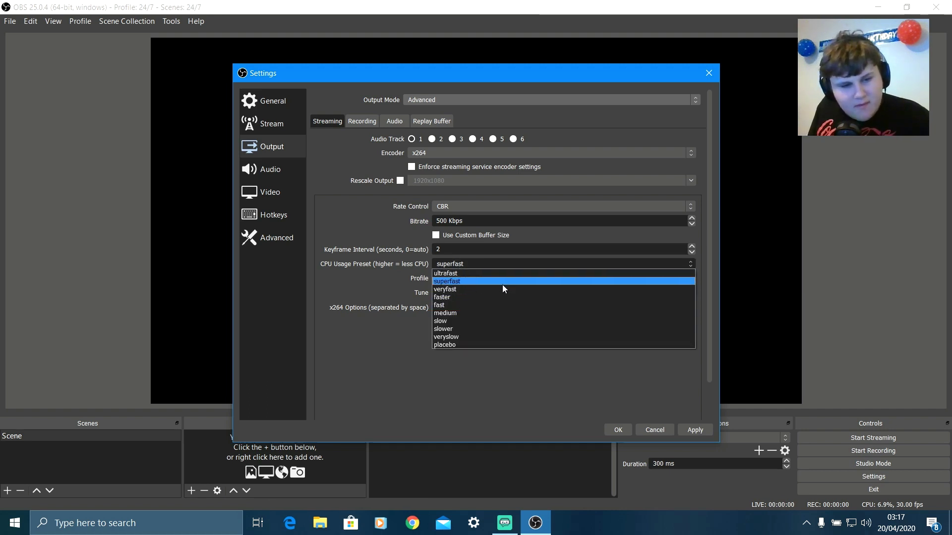
pyautogui.click(460, 283)
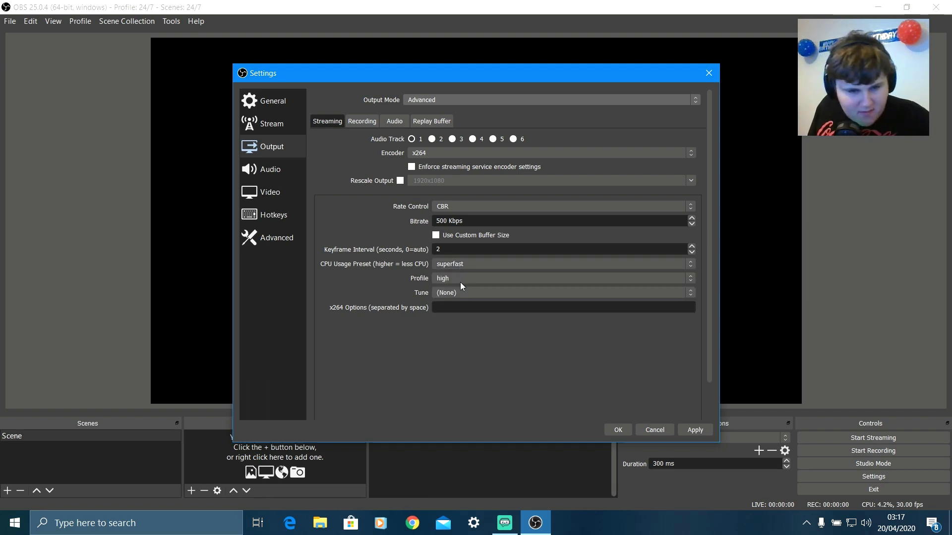
# - On the Recording tab, choose mp4 format and a separate x264 encoder
pyautogui.click(361, 122)
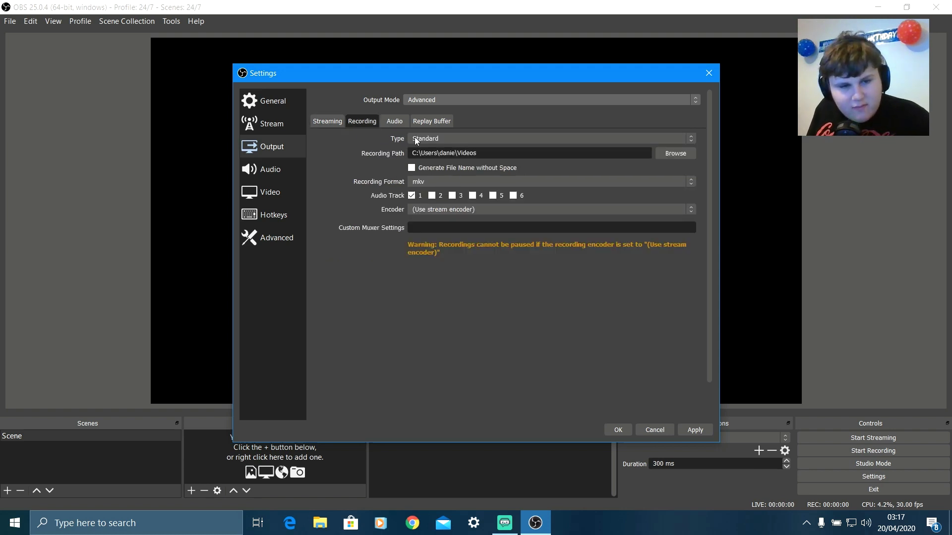
pyautogui.click(430, 184)
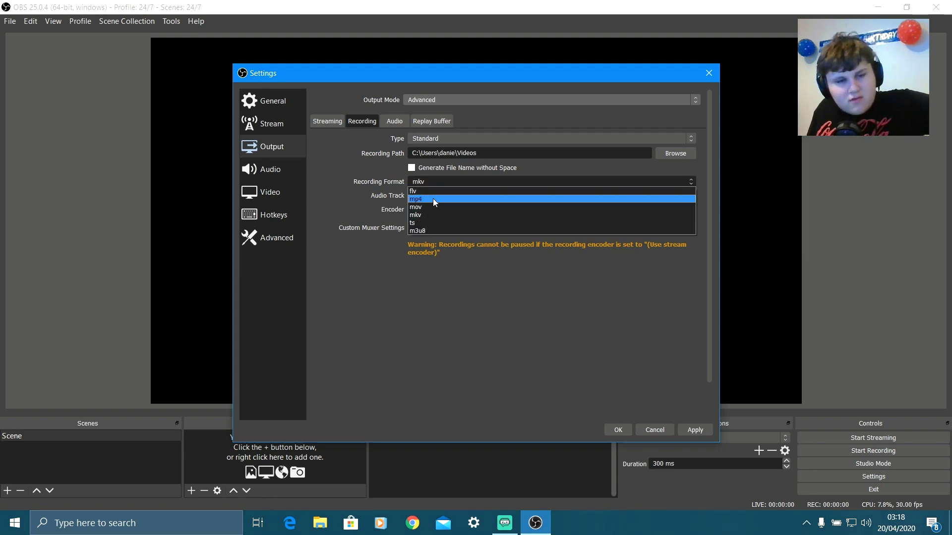
pyautogui.click(433, 198)
pyautogui.click(442, 211)
pyautogui.click(427, 225)
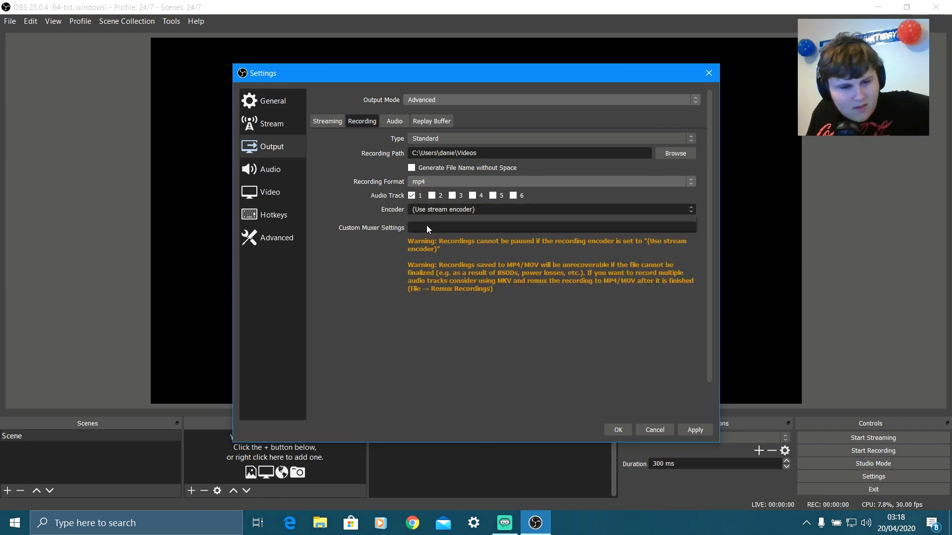
# - Set the recording bitrate to 6000 Kbps with the high profile, then view the Audio tab
pyautogui.moveTo(474, 319); pyautogui.dragTo(393, 318)
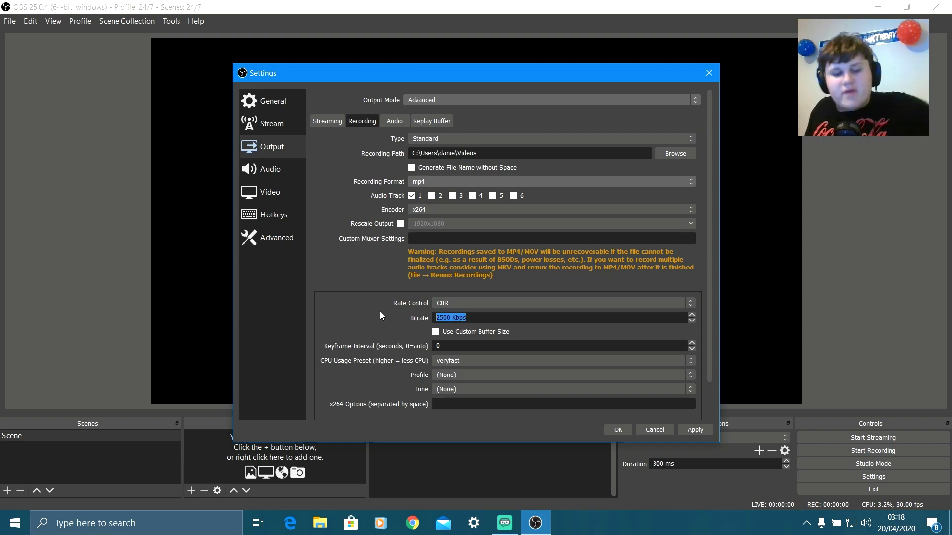
pyautogui.write('6000')
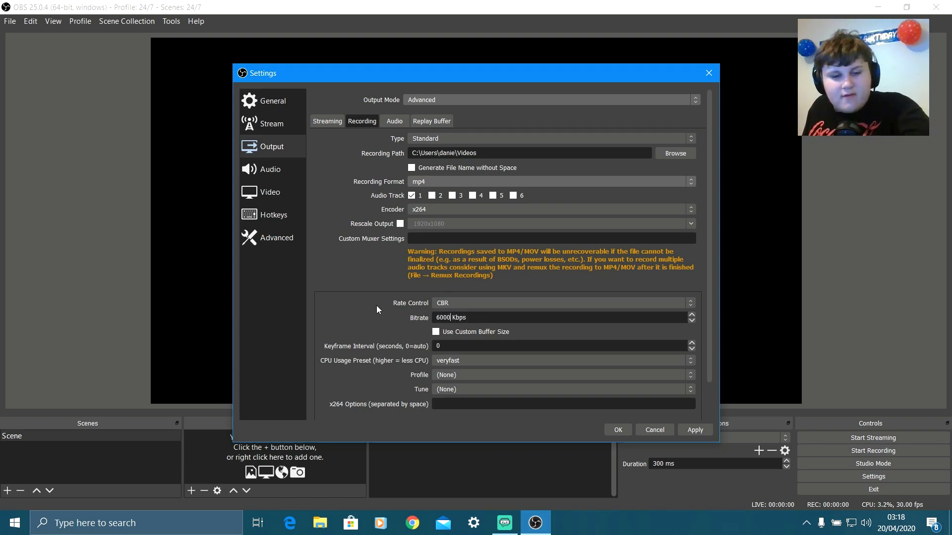
pyautogui.click(460, 373)
pyautogui.click(447, 408)
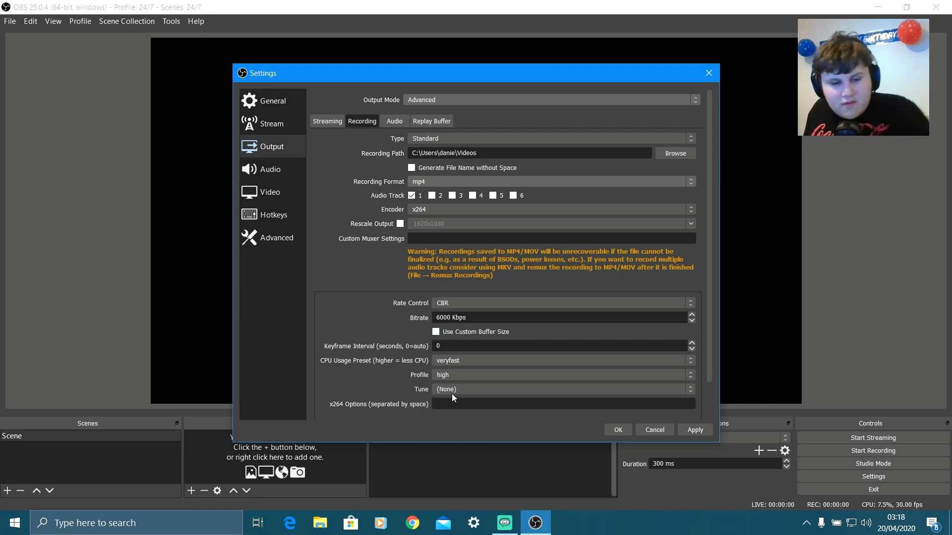
pyautogui.click(402, 121)
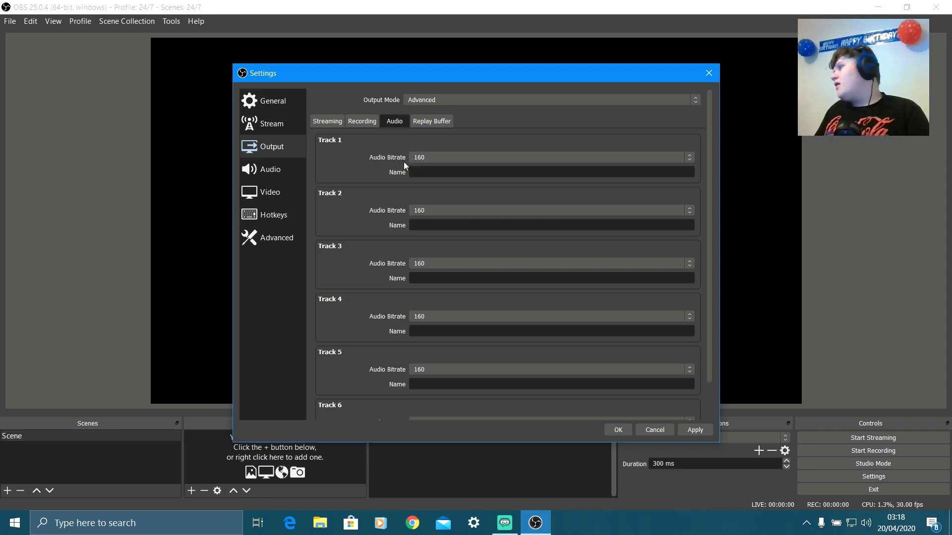
# - Set the audio bitrate of Tracks 1, 2 and 3 to 320
pyautogui.click(432, 160)
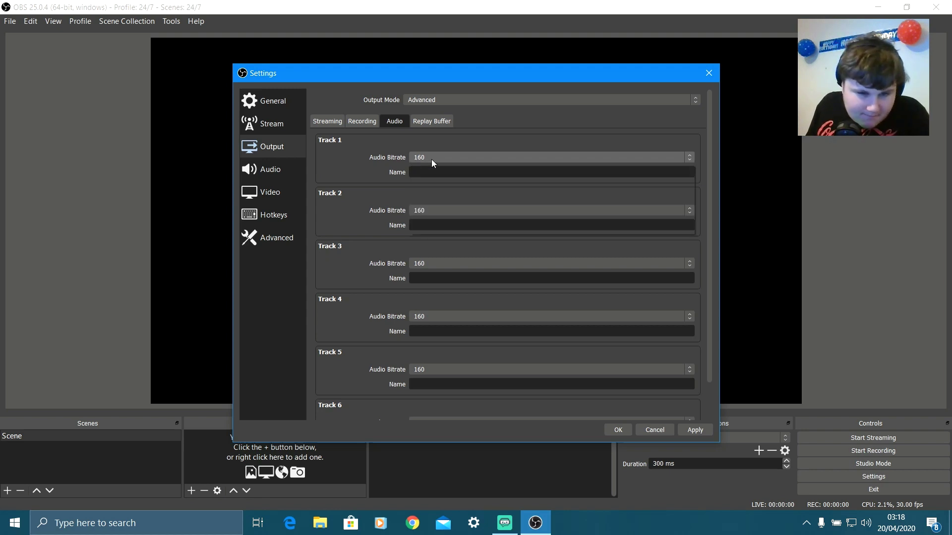
pyautogui.click(424, 229)
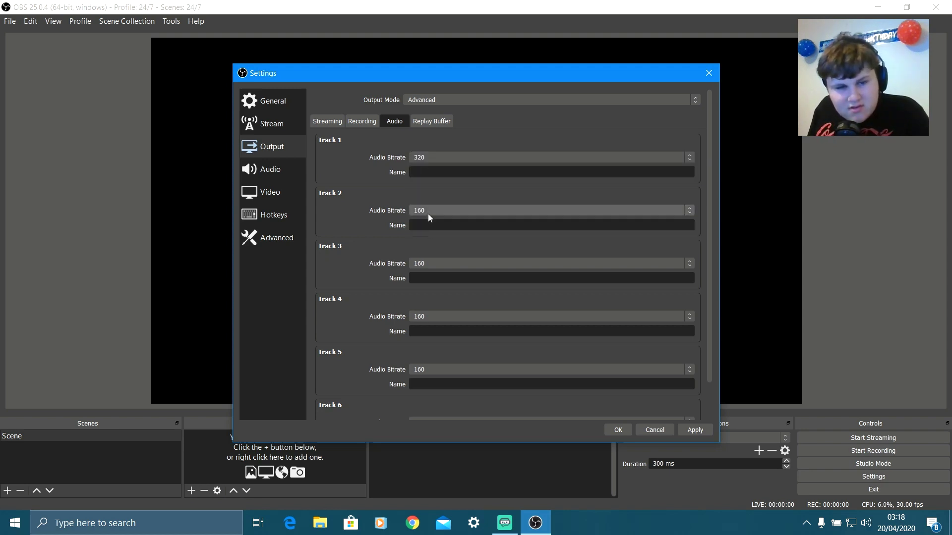
pyautogui.click(427, 212)
pyautogui.click(430, 283)
pyautogui.click(439, 268)
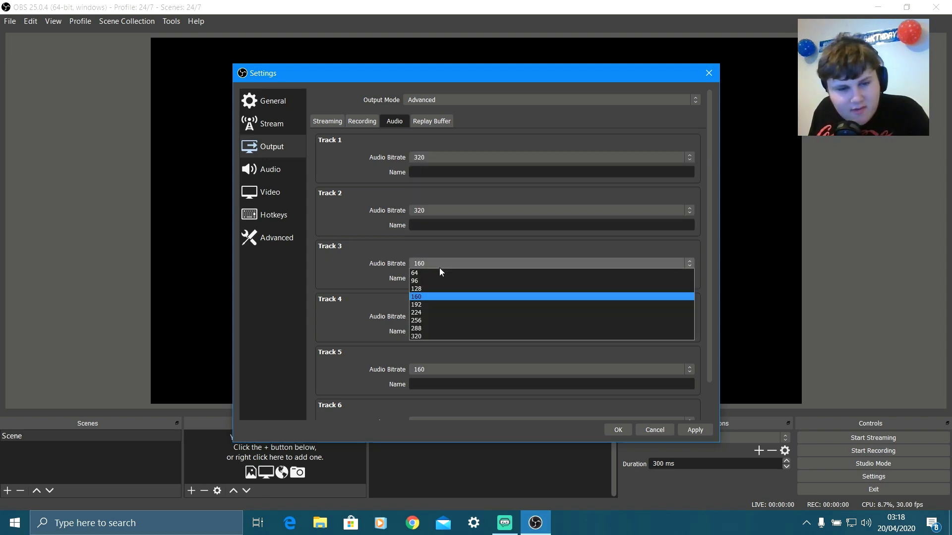
pyautogui.click(433, 263)
pyautogui.click(432, 262)
pyautogui.click(420, 337)
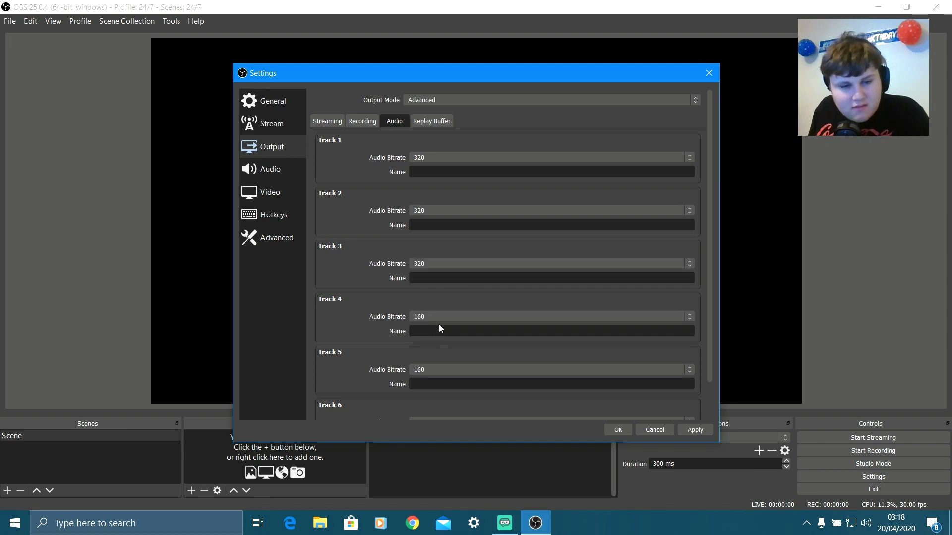
# - Set the audio bitrate of Tracks 4, 5 and 6 to 320
pyautogui.click(441, 319)
pyautogui.click(424, 389)
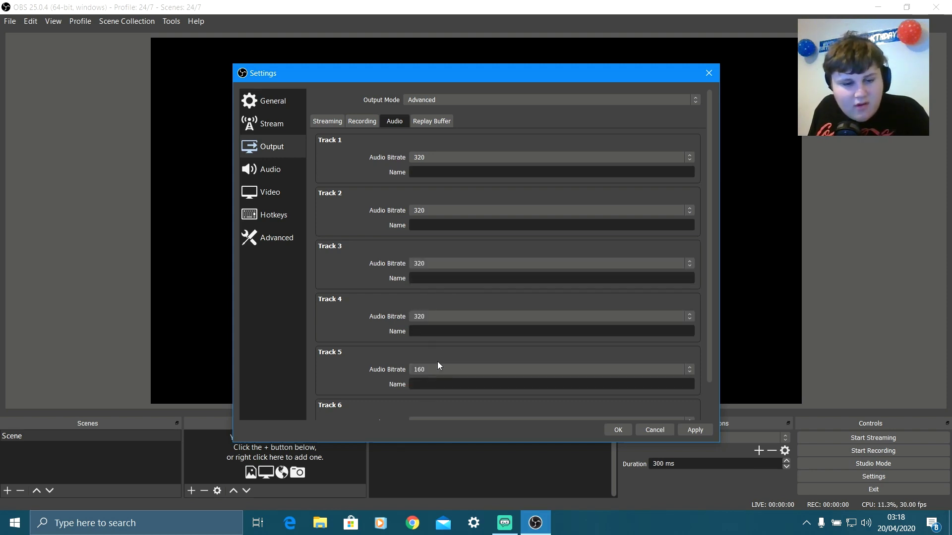
pyautogui.click(429, 371)
pyautogui.click(427, 441)
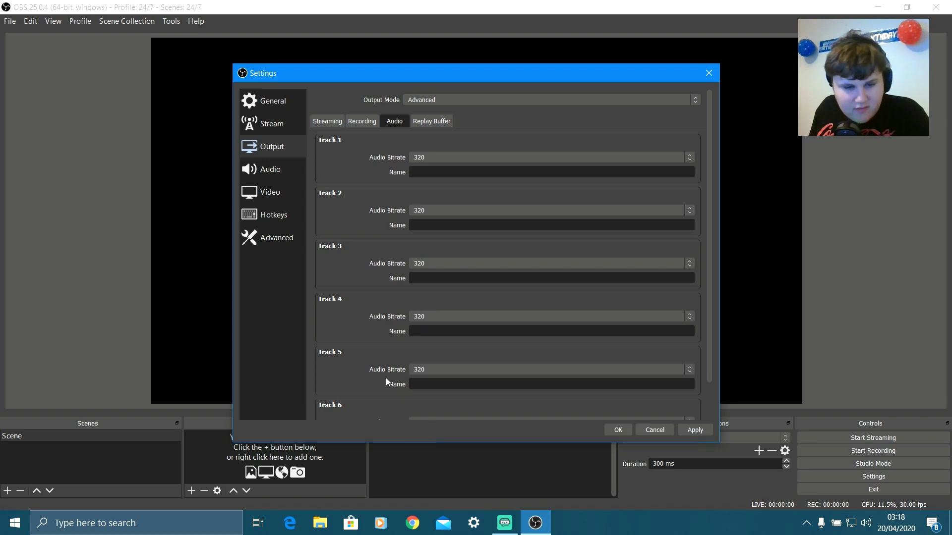
pyautogui.scroll(-1, 391, 377)
pyautogui.click(433, 393)
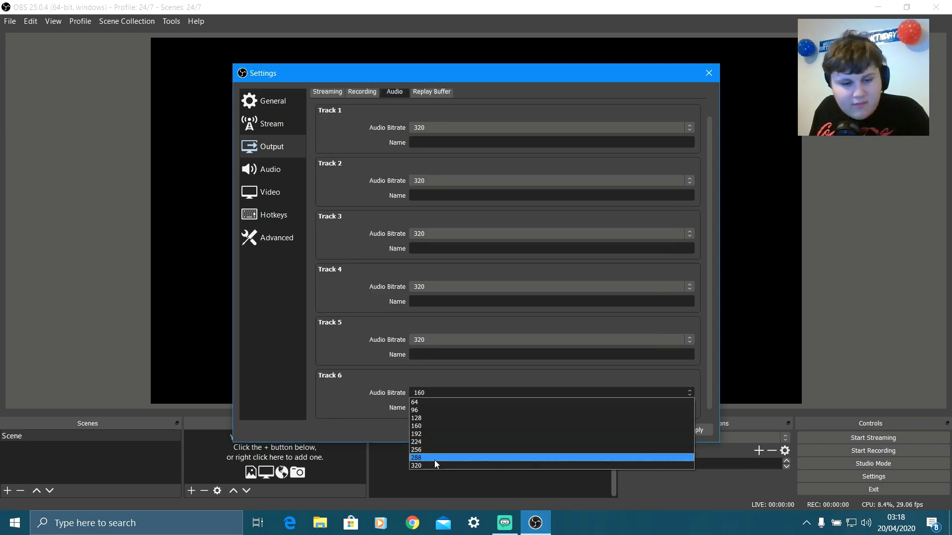
pyautogui.click(433, 458)
pyautogui.click(424, 393)
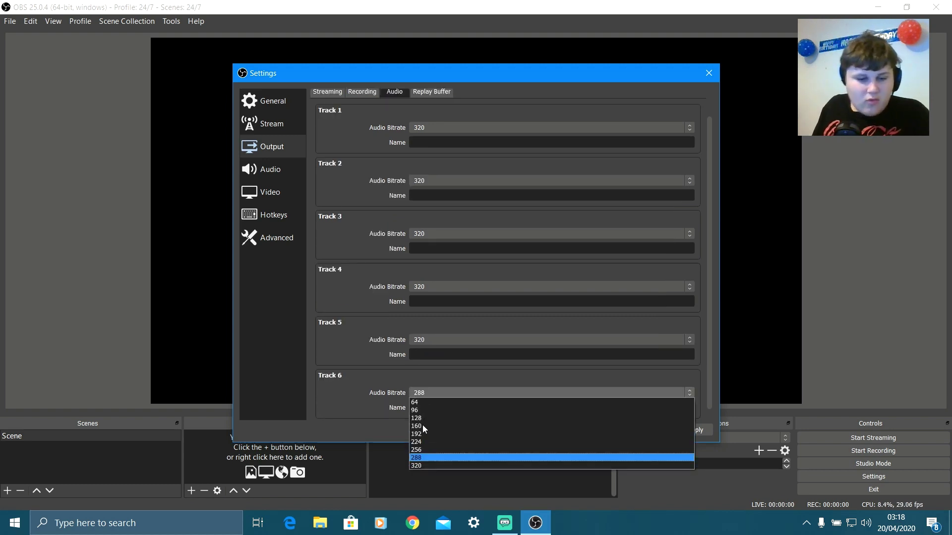
pyautogui.click(424, 465)
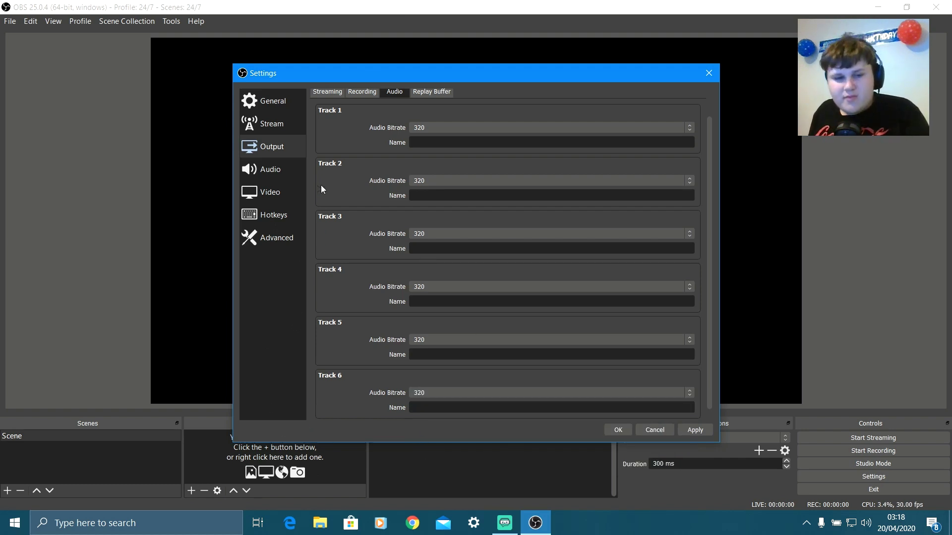
pyautogui.scroll(1, 382, 181)
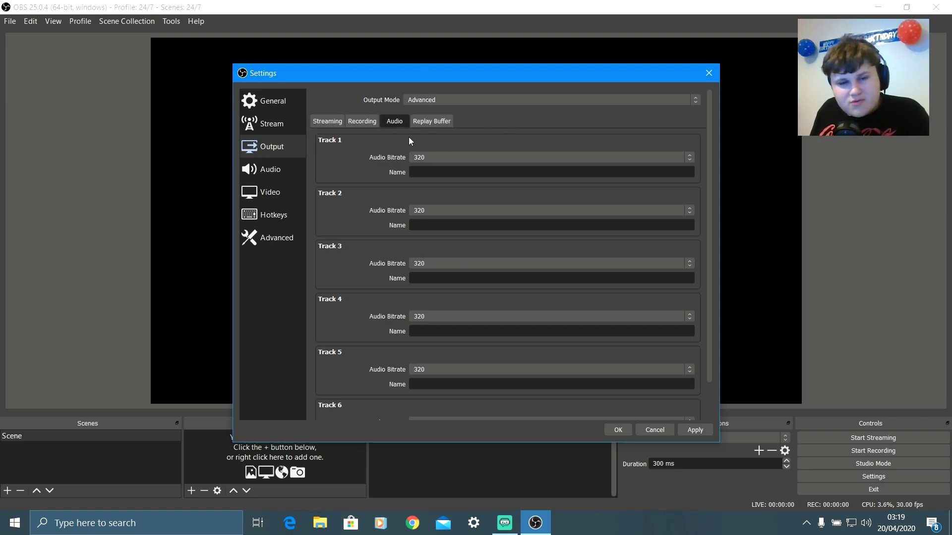
# - Check the Streaming and Replay Buffer tabs, then go to the Audio settings page
pyautogui.click(324, 123)
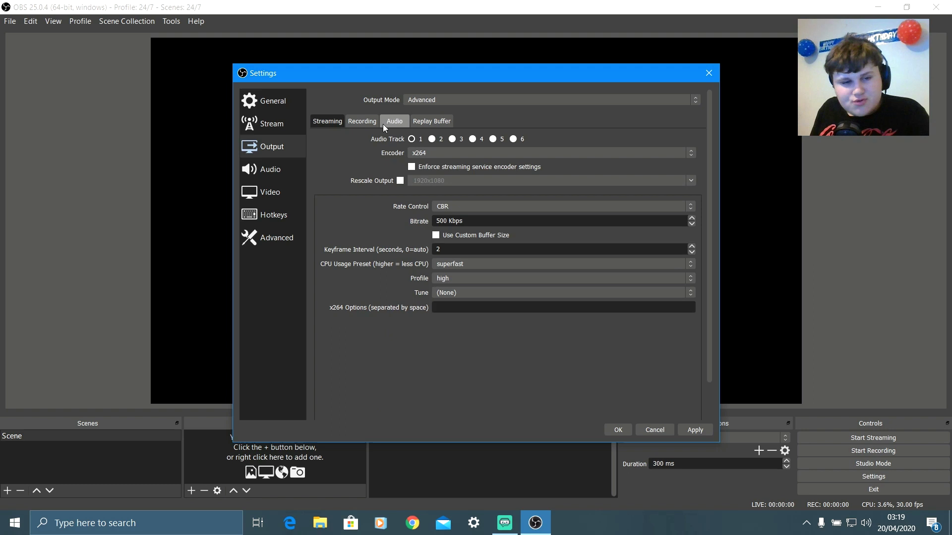
pyautogui.click(431, 123)
pyautogui.click(274, 170)
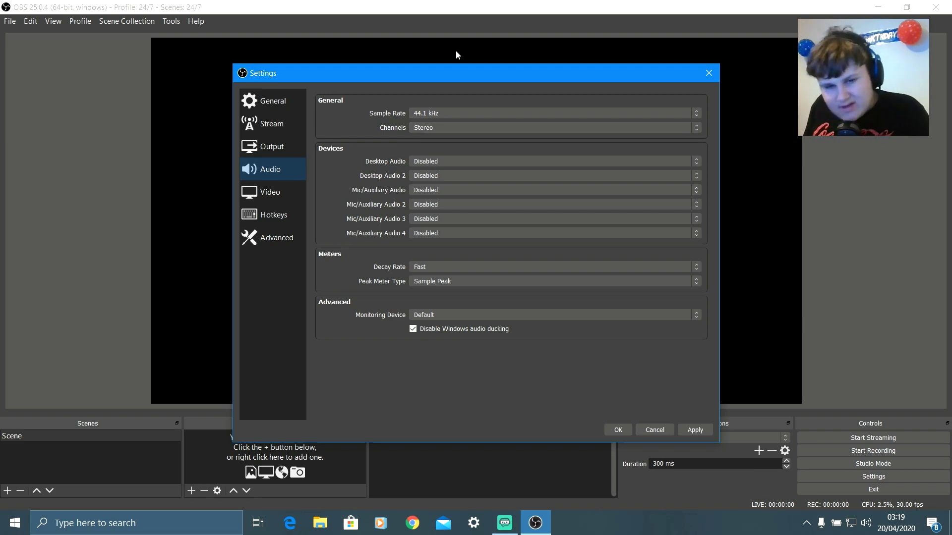
# - Keep the 44.1 kHz sample rate and set Desktop Audio to the Default device
pyautogui.click(460, 114)
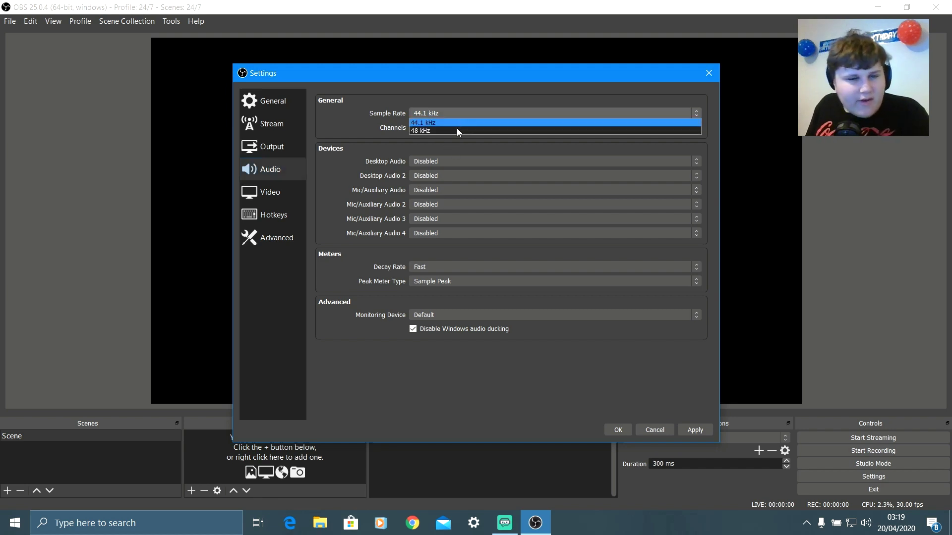
pyautogui.click(422, 123)
pyautogui.click(460, 162)
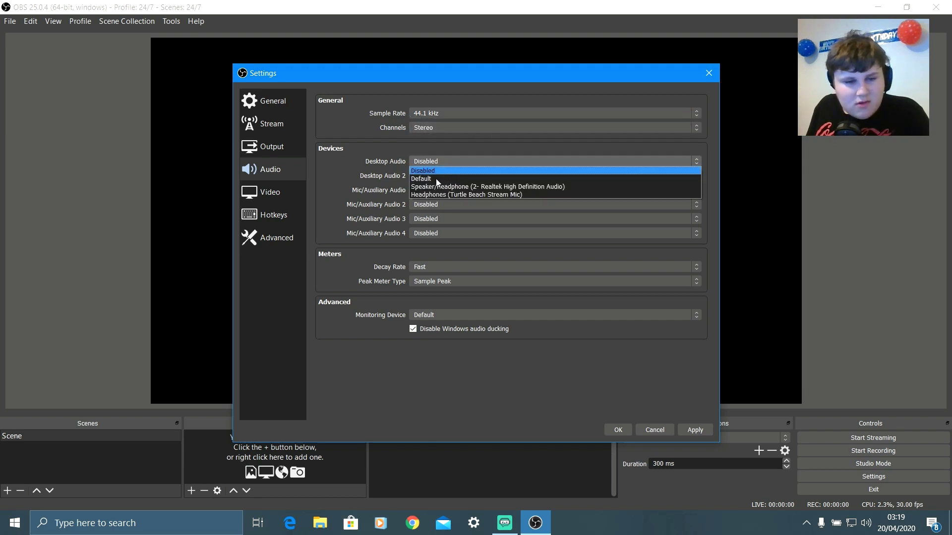
pyautogui.click(435, 173)
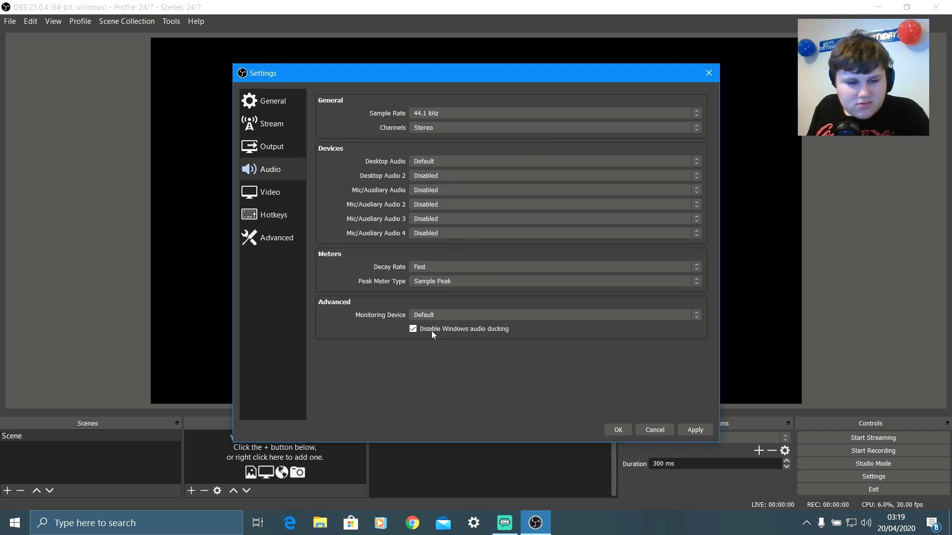
pyautogui.click(285, 200)
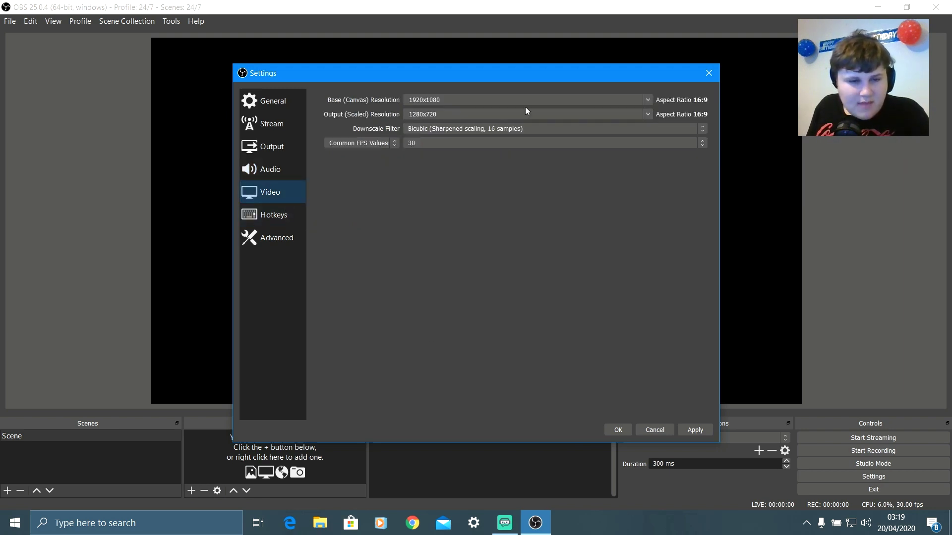
# - Set the base resolution to 1280x720 and the downscale filter to Bilinear
pyautogui.click(646, 100)
pyautogui.click(452, 119)
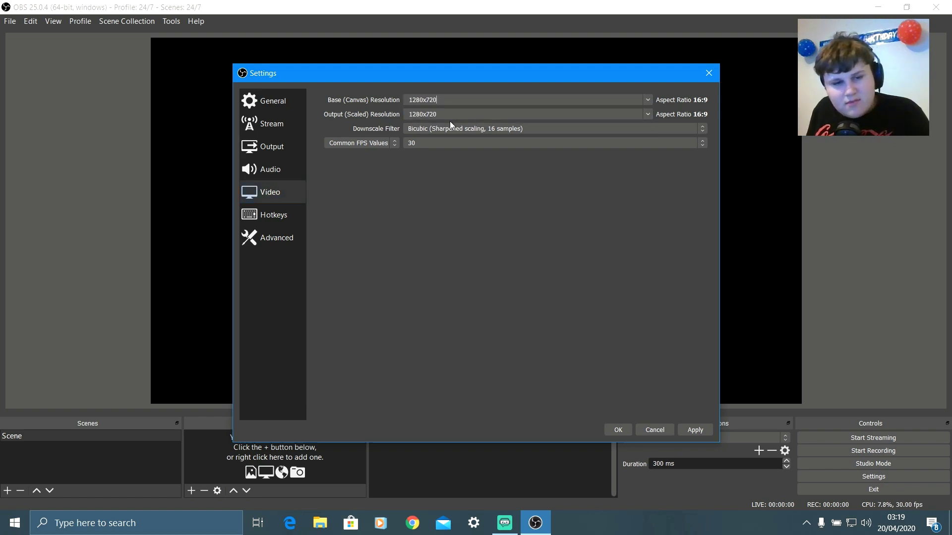
pyautogui.click(411, 131)
pyautogui.click(412, 138)
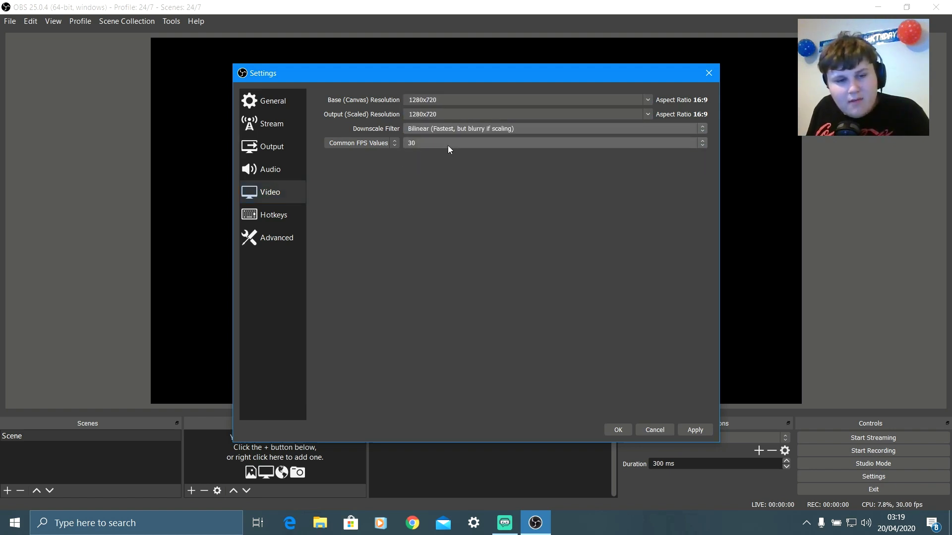
# - Set the frame rate to 10 using Common FPS Values, then go to the Hotkeys page
pyautogui.click(448, 144)
pyautogui.click(428, 150)
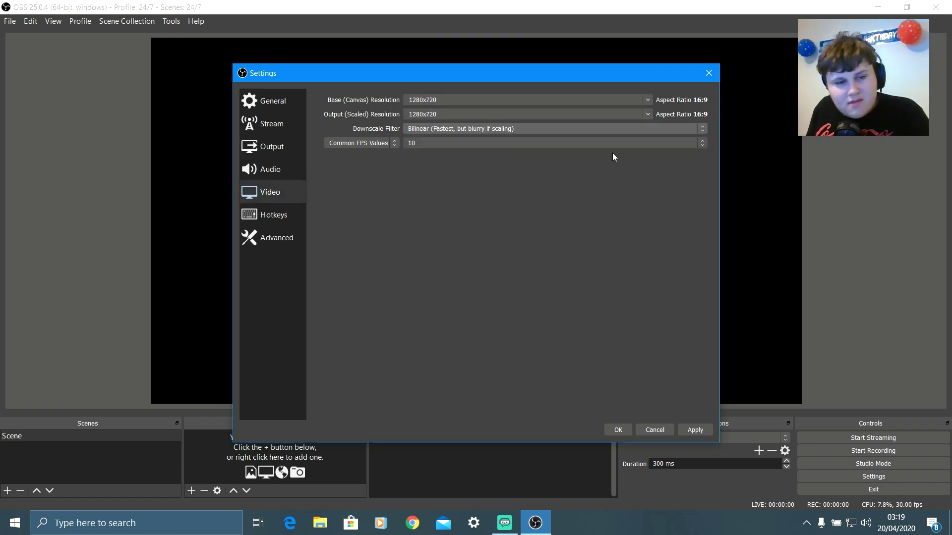
pyautogui.click(465, 144)
pyautogui.click(416, 144)
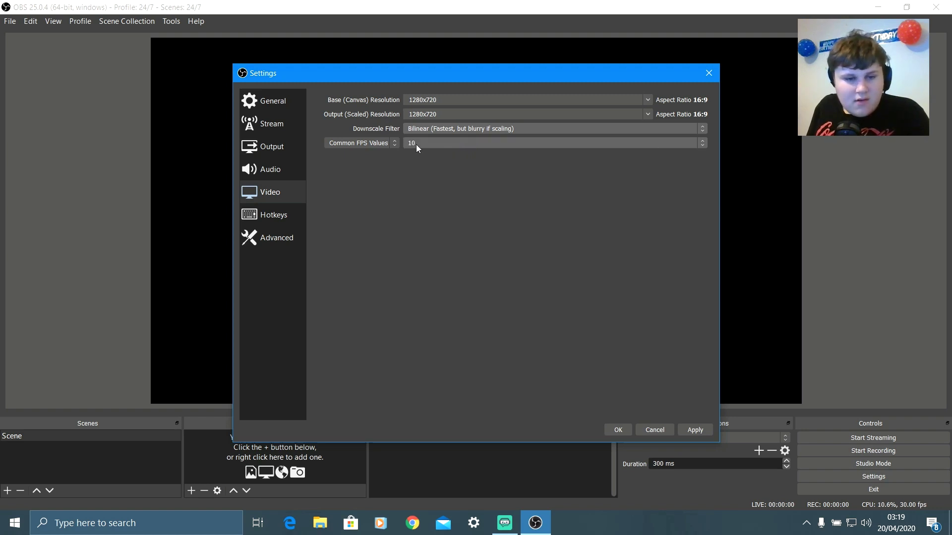
pyautogui.click(361, 145)
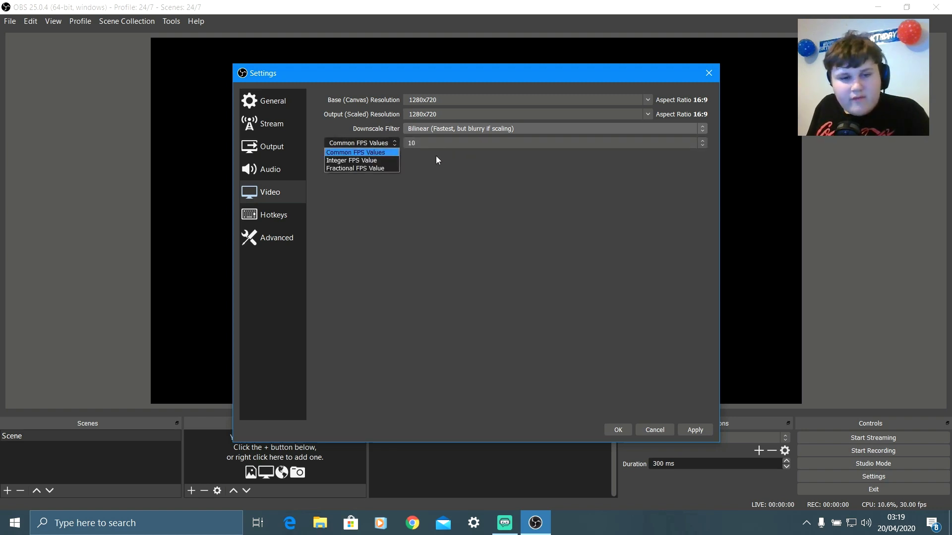
pyautogui.click(340, 161)
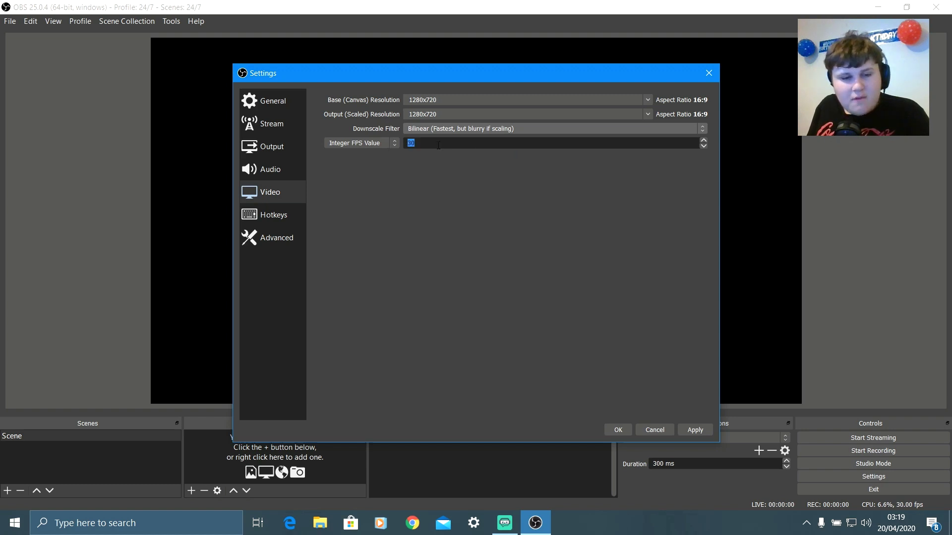
pyautogui.click(368, 145)
pyautogui.click(347, 152)
pyautogui.click(430, 143)
pyautogui.click(429, 151)
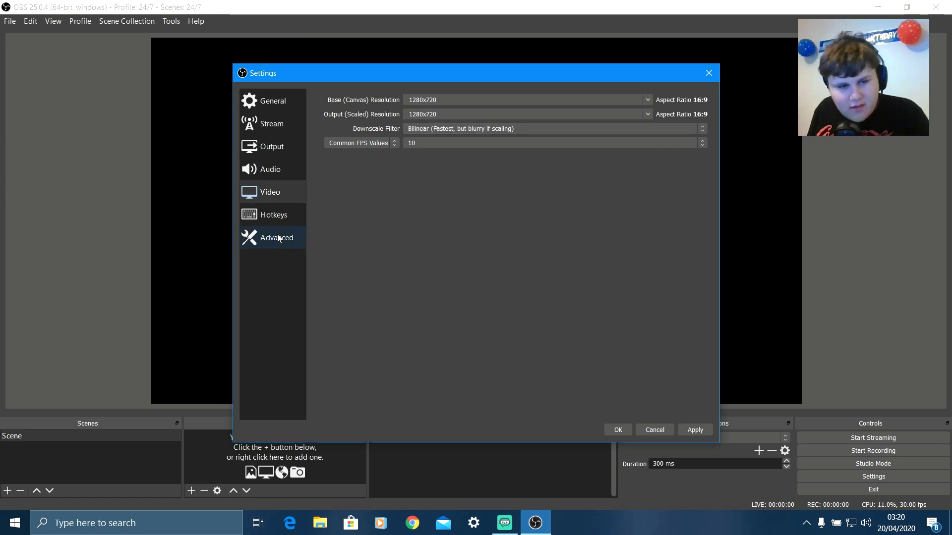
pyautogui.click(276, 221)
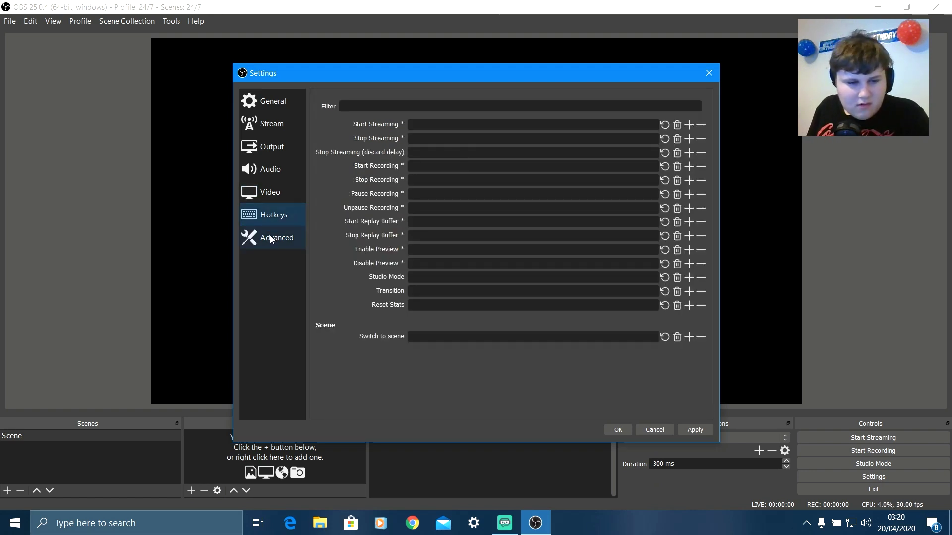
# - On the Advanced page set Color Space to 709, then save and close Settings with OK
pyautogui.click(270, 238)
pyautogui.click(428, 114)
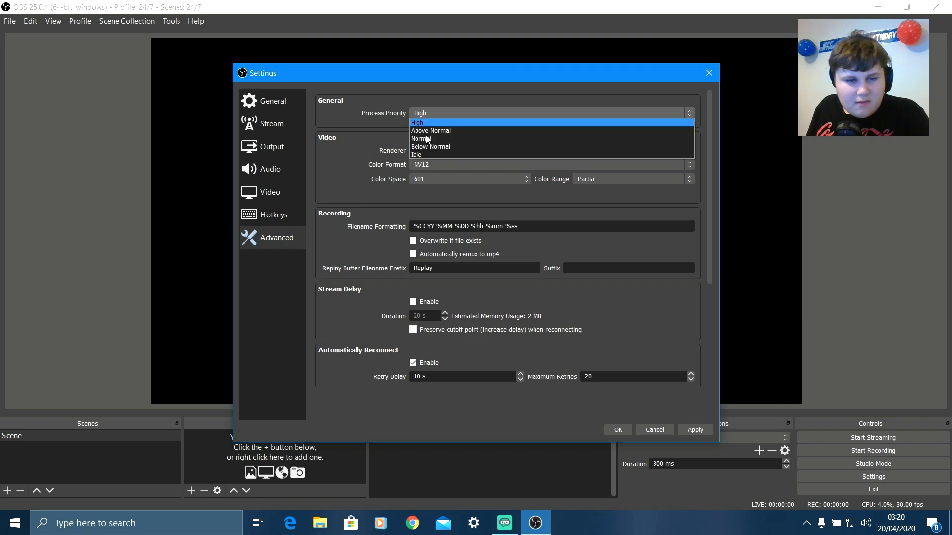
pyautogui.click(433, 123)
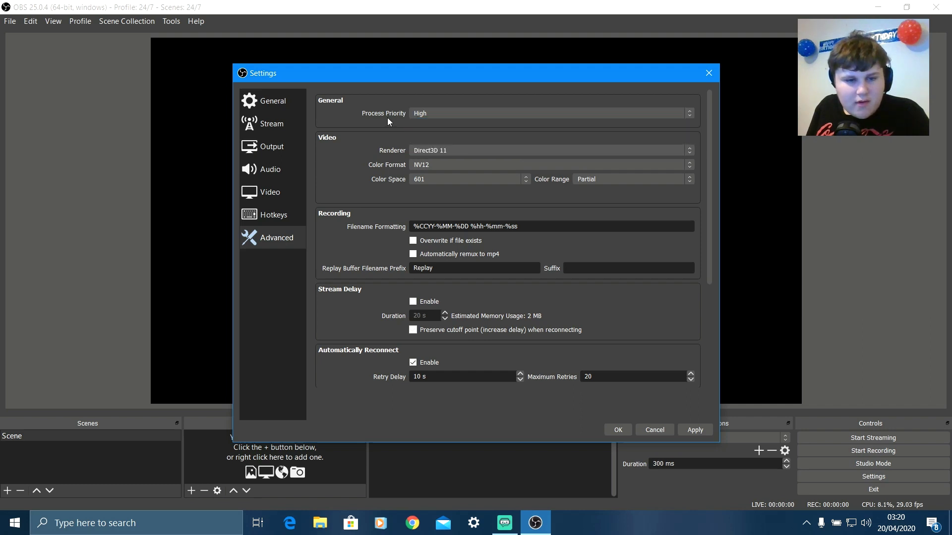
pyautogui.click(433, 179)
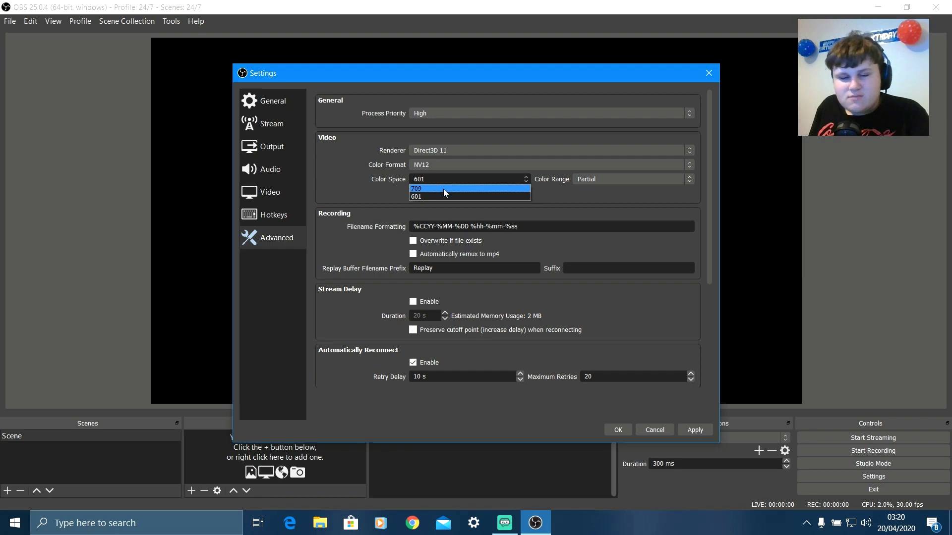
pyautogui.click(423, 189)
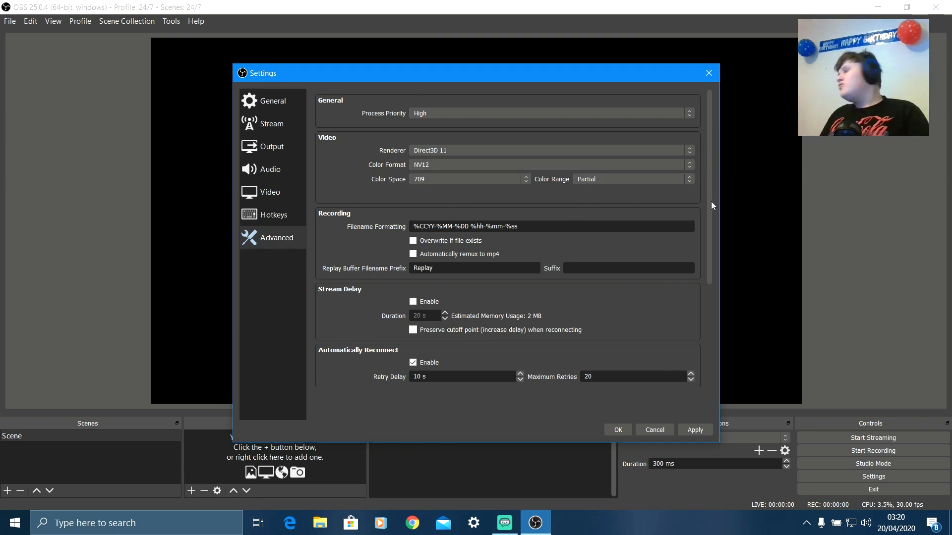
pyautogui.scroll(-2, 712, 166)
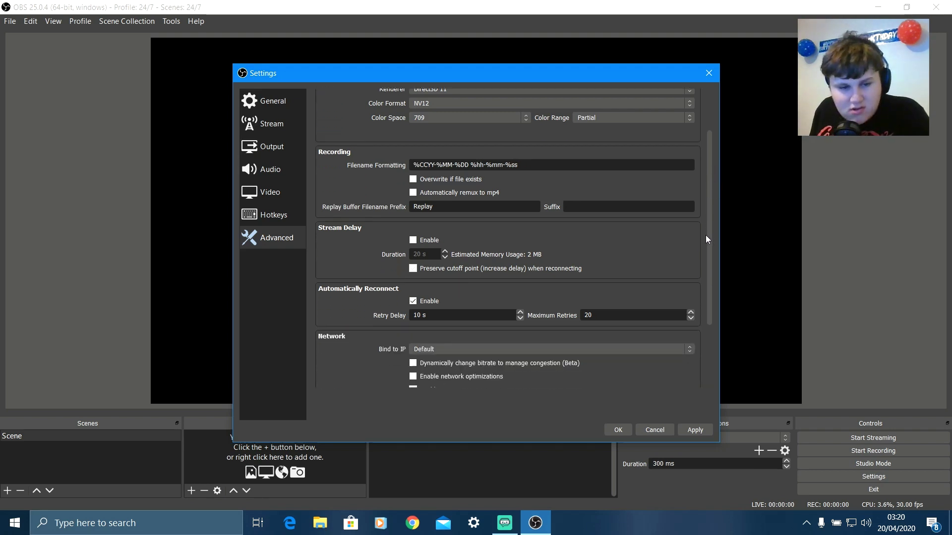
pyautogui.moveTo(706, 236); pyautogui.dragTo(719, 310)
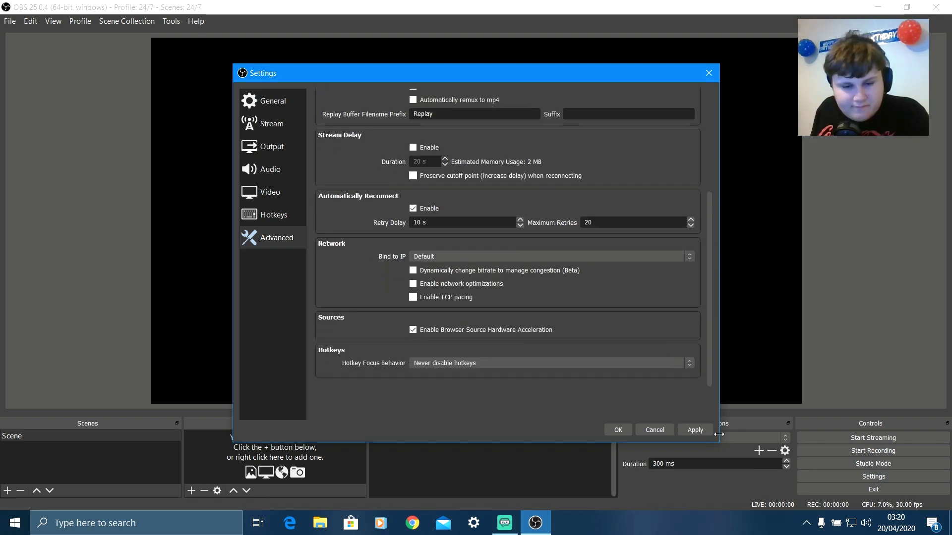
pyautogui.click(609, 433)
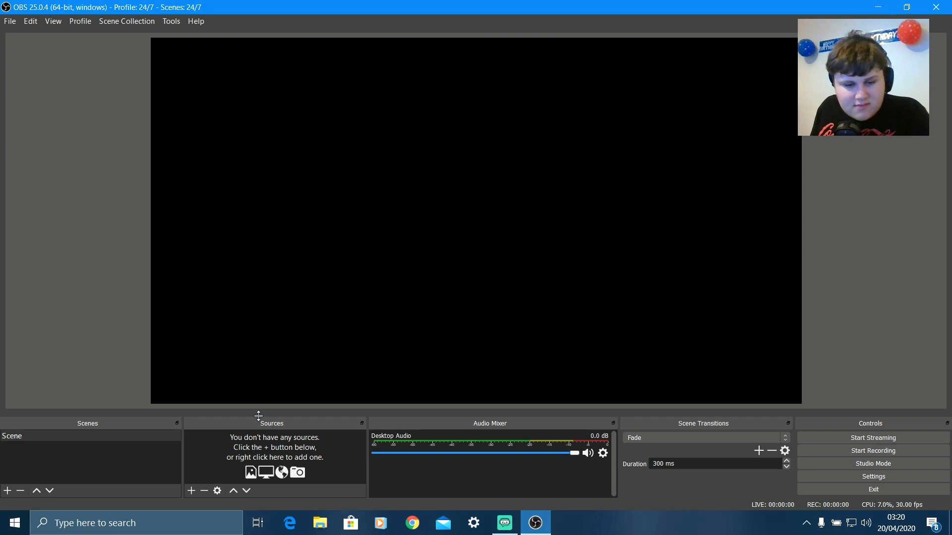
pyautogui.click(191, 491)
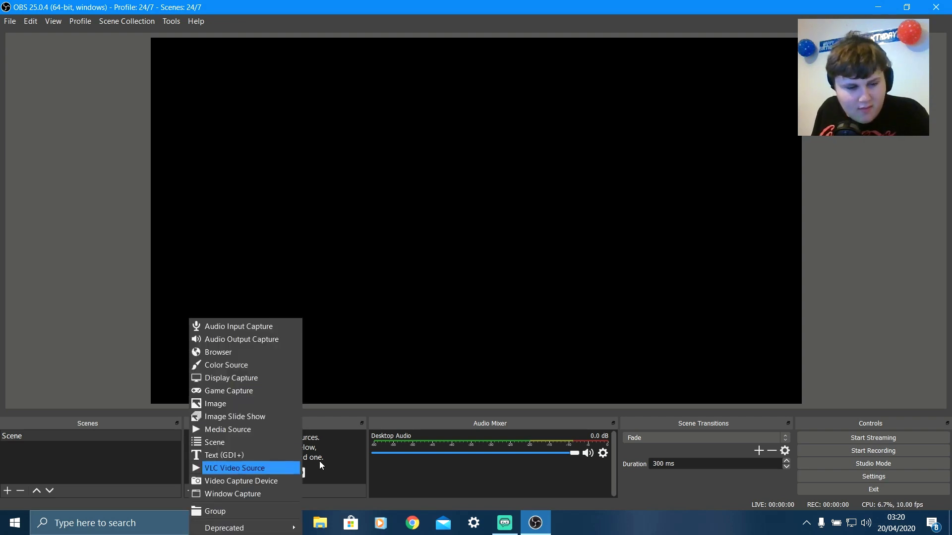
pyautogui.click(466, 351)
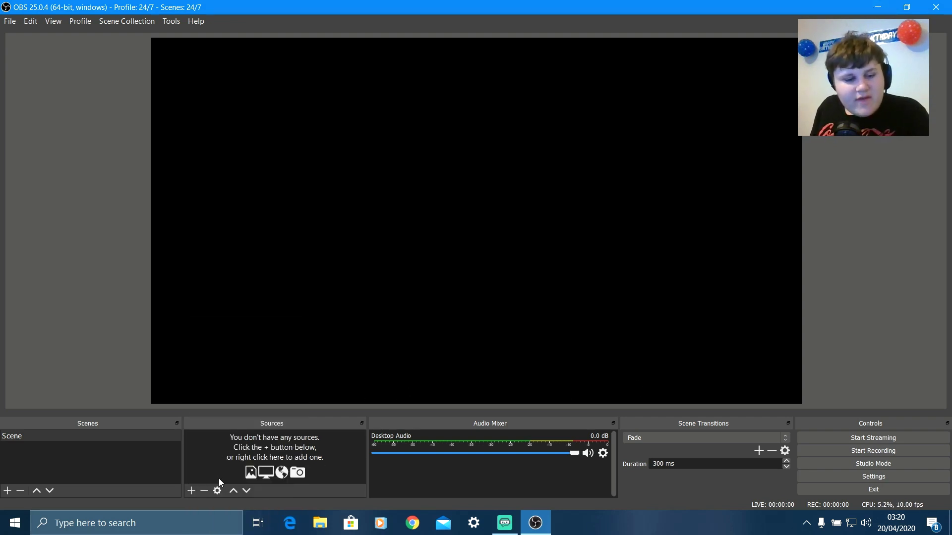
pyautogui.click(189, 494)
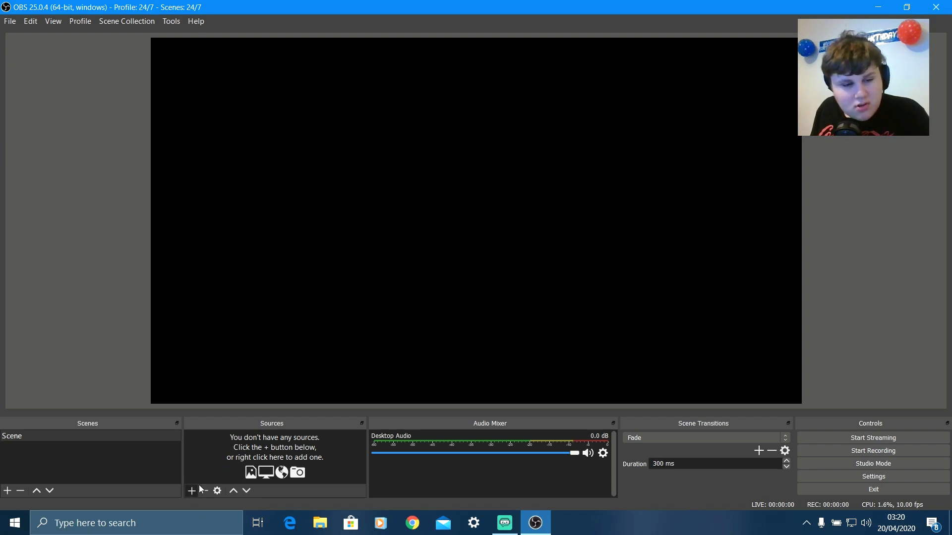
pyautogui.click(228, 471)
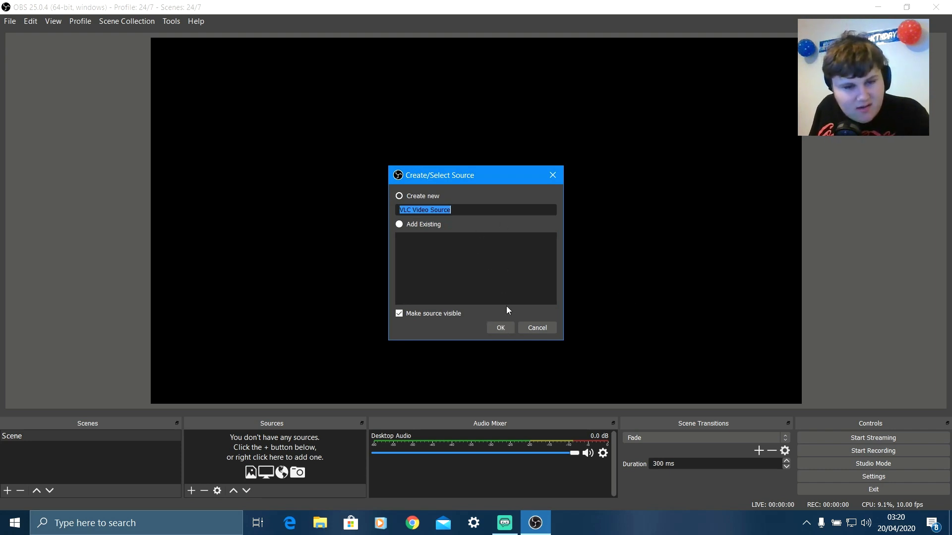
pyautogui.click(500, 327)
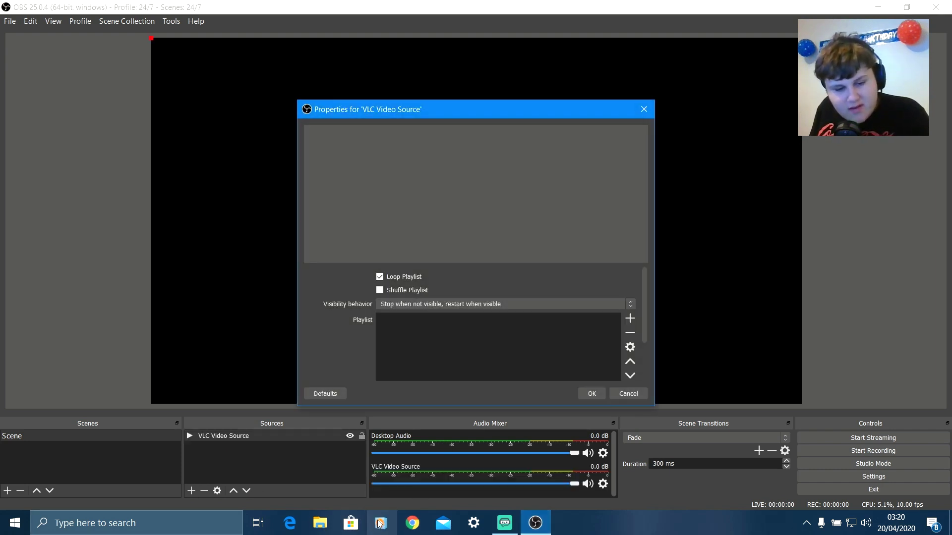
pyautogui.click(629, 318)
pyautogui.click(648, 320)
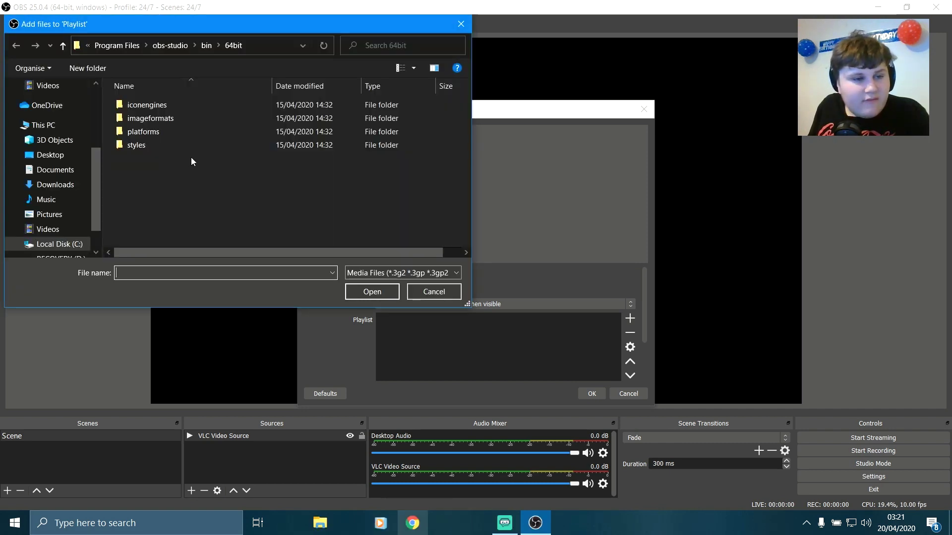
pyautogui.click(52, 185)
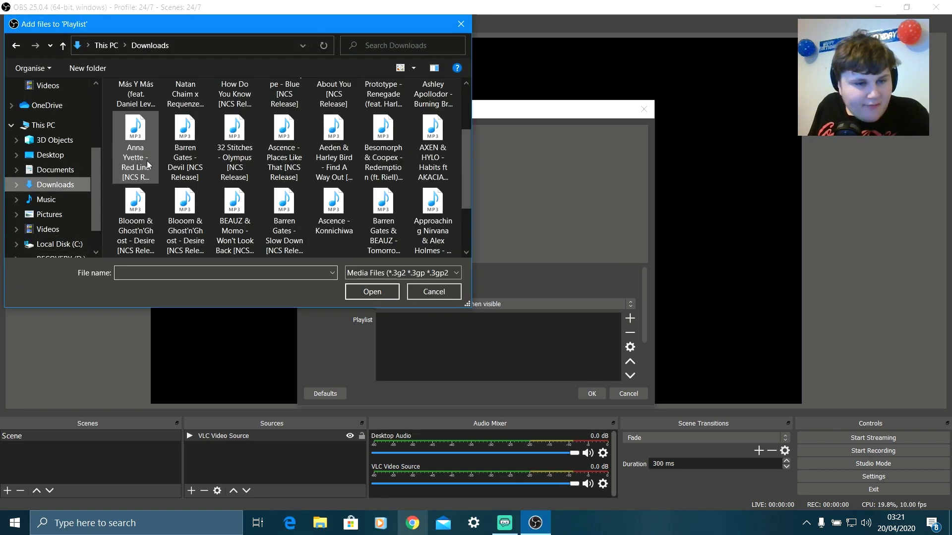
pyautogui.scroll(-3, 147, 165)
pyautogui.scroll(10, 161, 158)
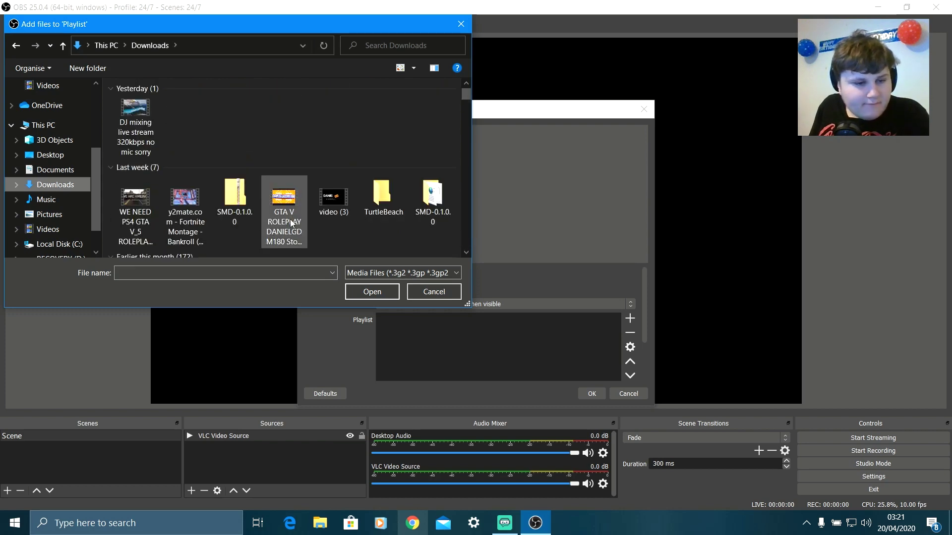
pyautogui.scroll(-3, 290, 219)
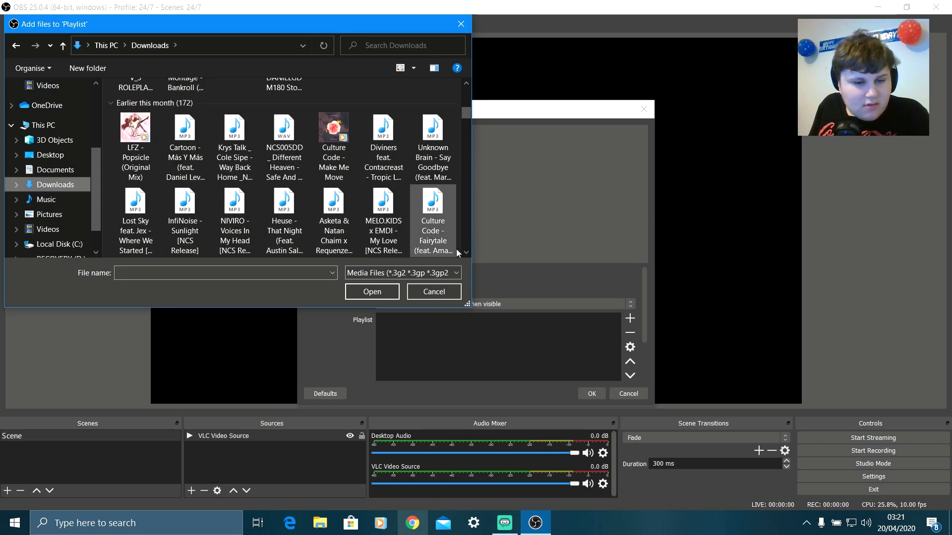
pyautogui.moveTo(456, 248); pyautogui.dragTo(228, 233)
pyautogui.click(372, 291)
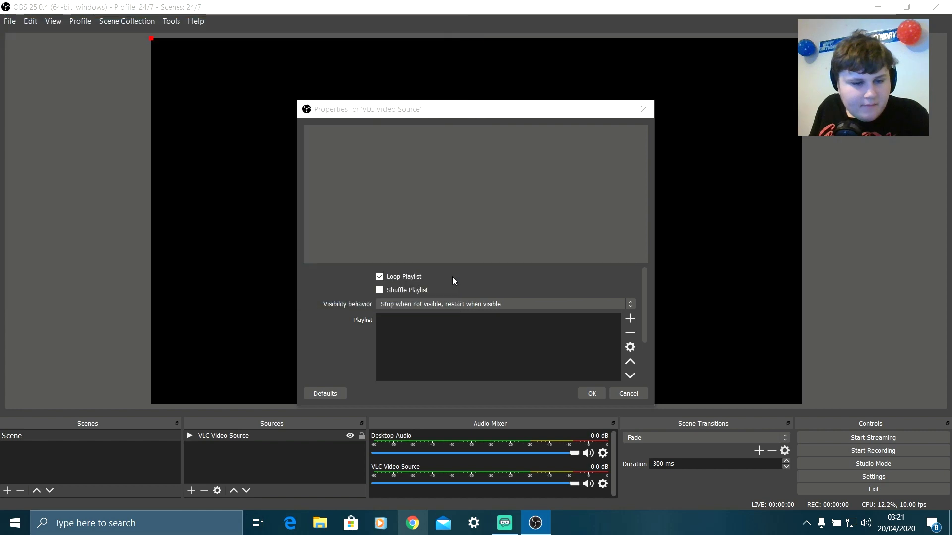
pyautogui.click(409, 291)
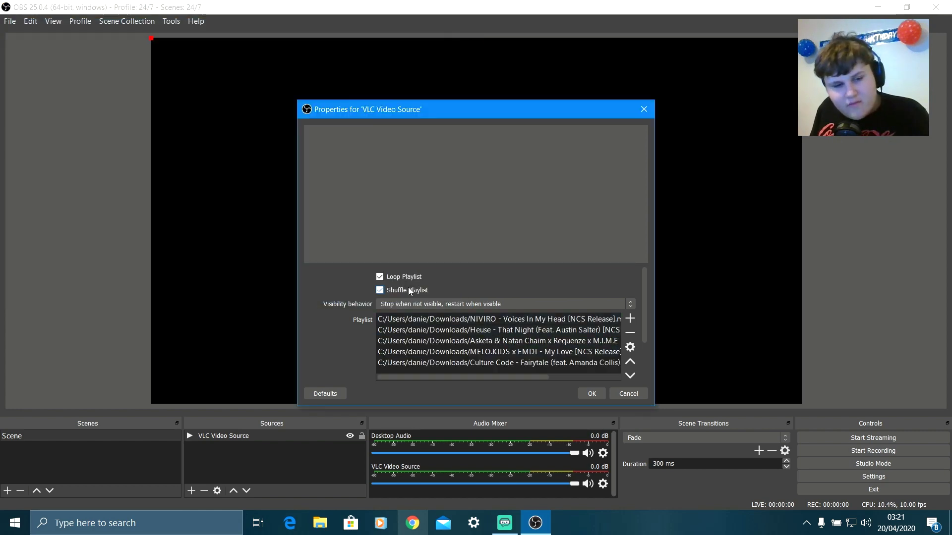
pyautogui.click(584, 395)
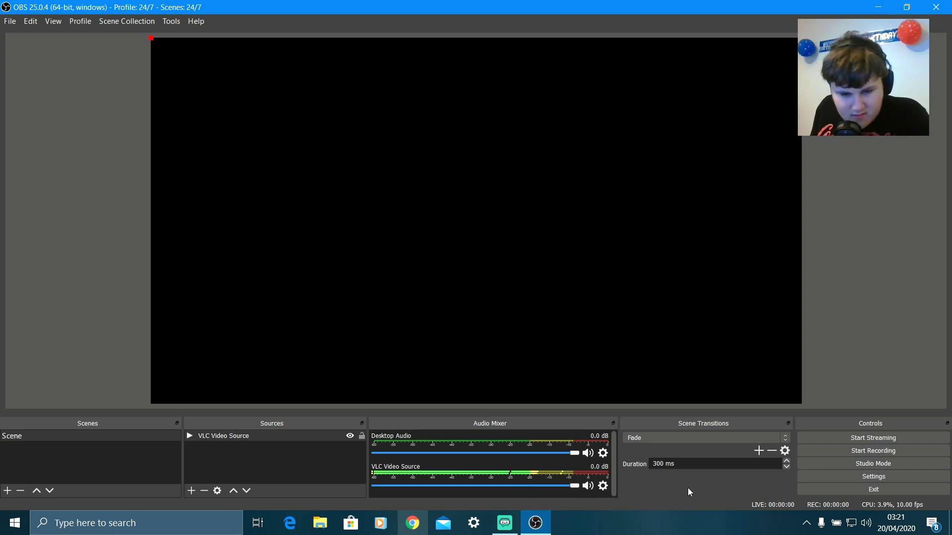
pyautogui.click(588, 454)
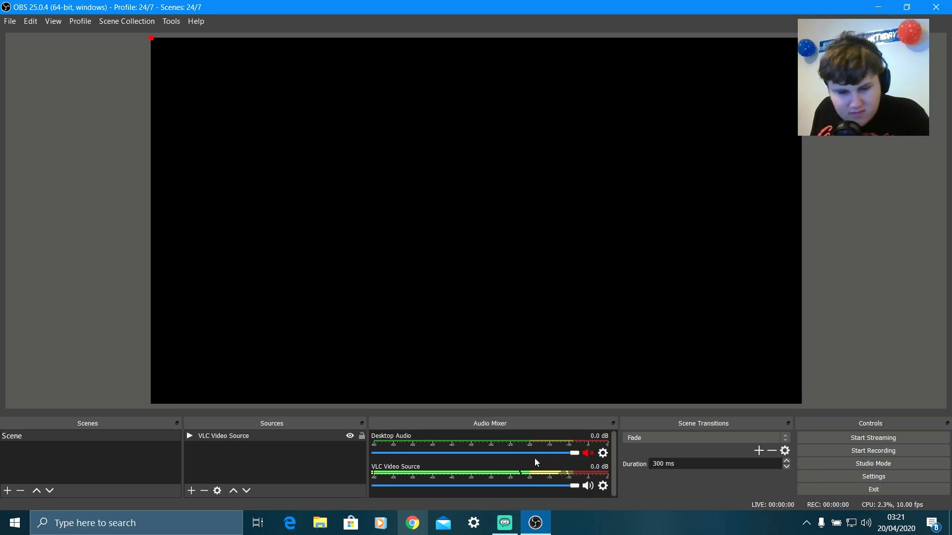
pyautogui.click(588, 453)
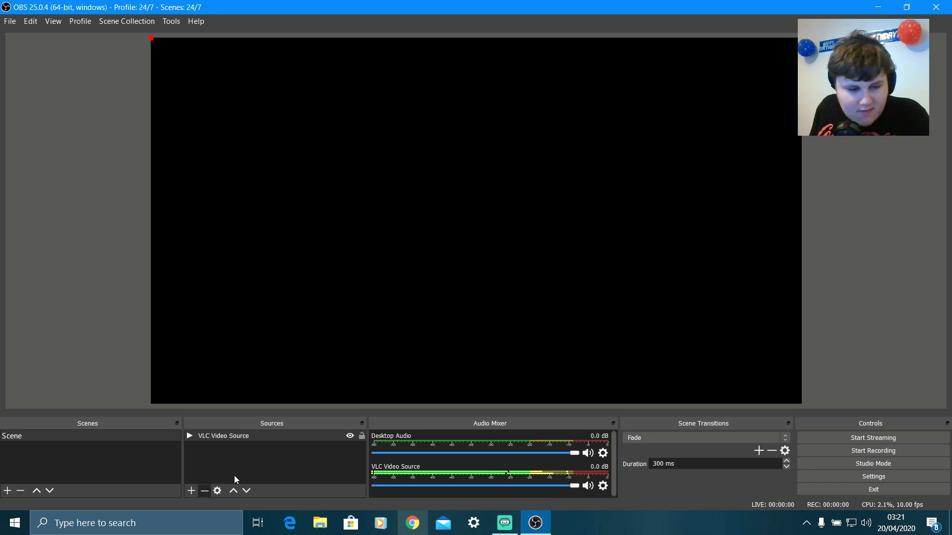
pyautogui.press('Delete')
# - Confirm removing the VLC source and create a new Image source
pyautogui.click(530, 278)
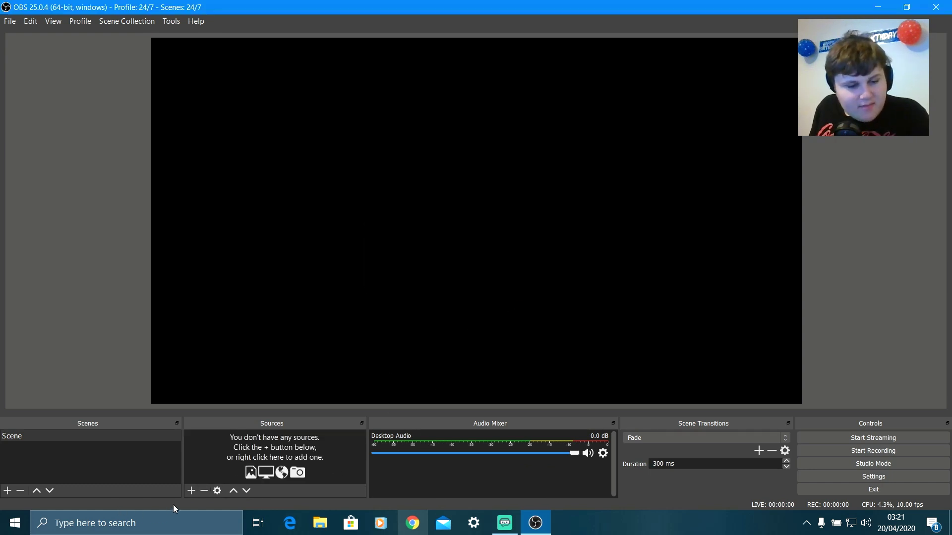
pyautogui.click(191, 491)
pyautogui.click(359, 342)
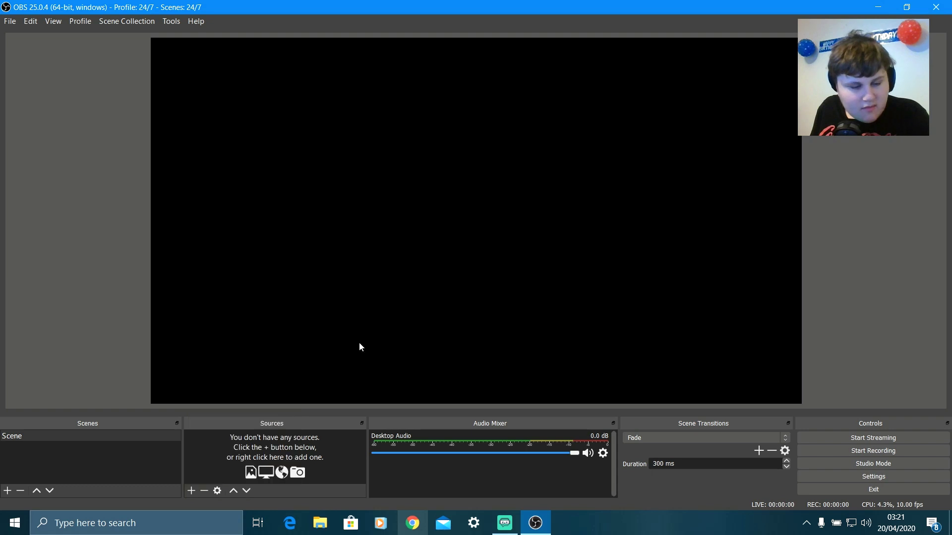
pyautogui.click(519, 326)
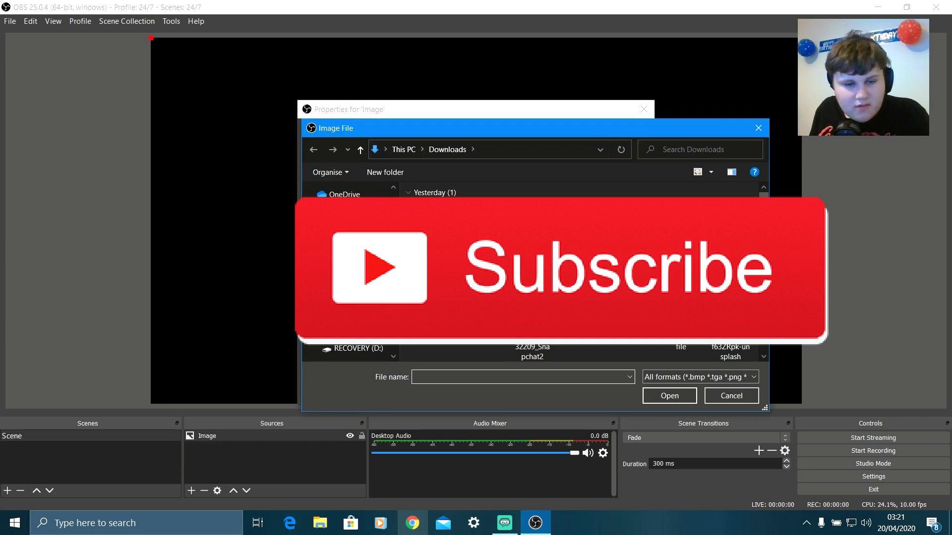
# - Load the Milky Way desert photo from Downloads and fit it to the screen
pyautogui.scroll(-3, 580, 273)
pyautogui.click(580, 268)
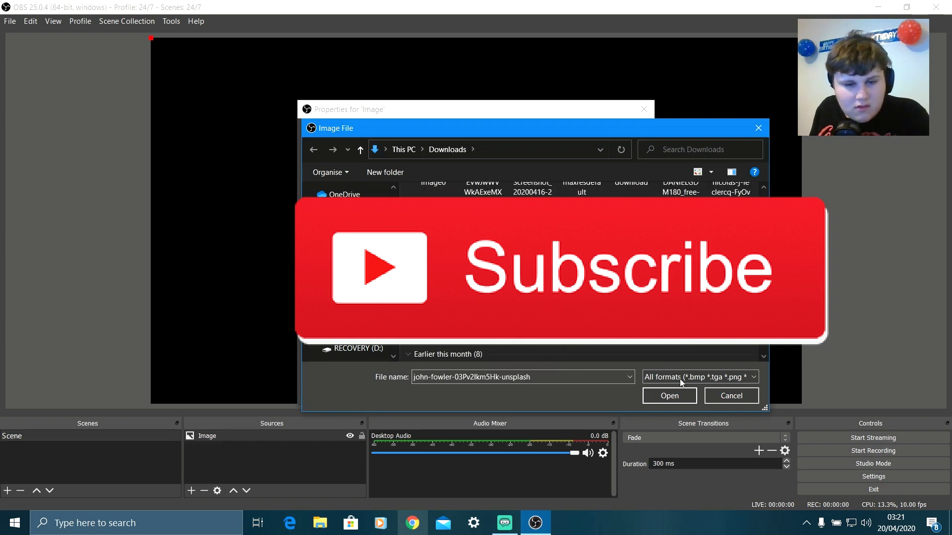
pyautogui.click(668, 397)
pyautogui.click(588, 394)
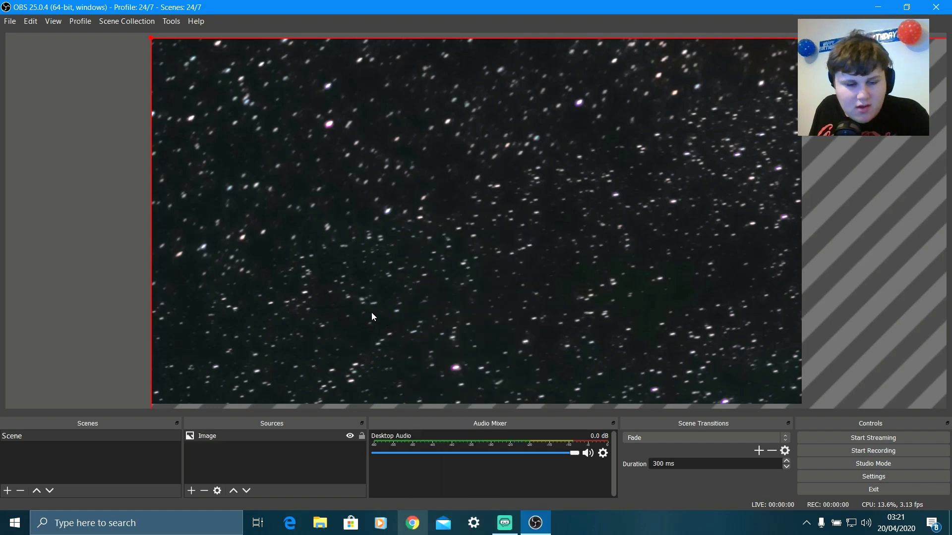
pyautogui.rightClick(371, 313)
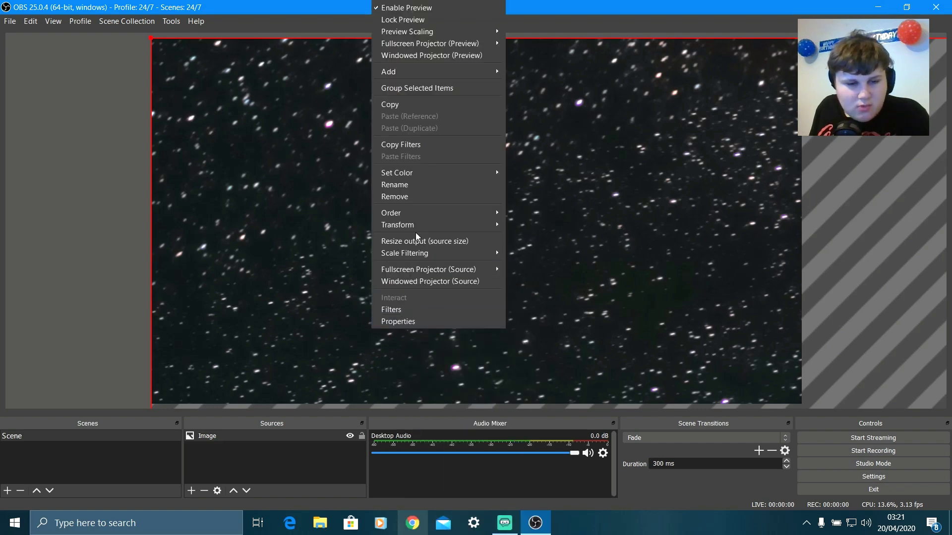
pyautogui.moveTo(425, 227)
pyautogui.click(540, 346)
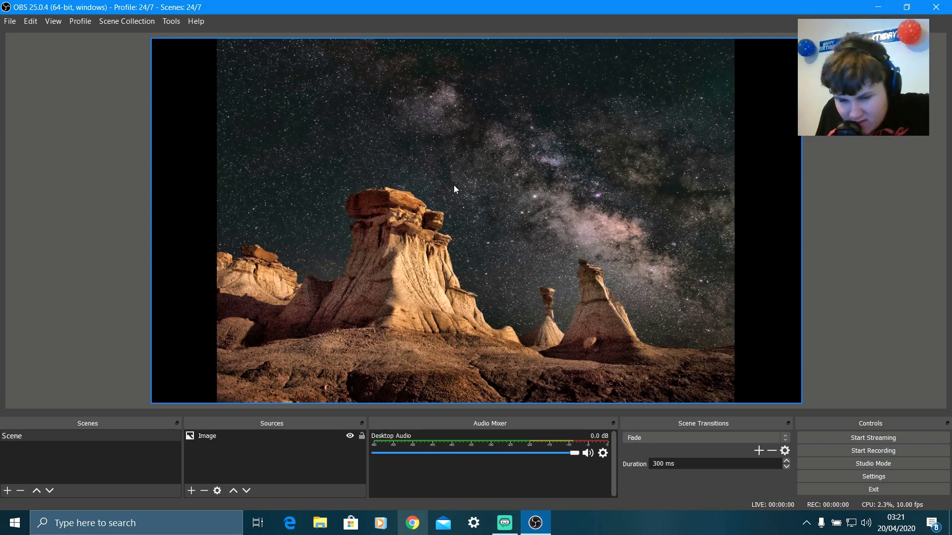
pyautogui.click(645, 403)
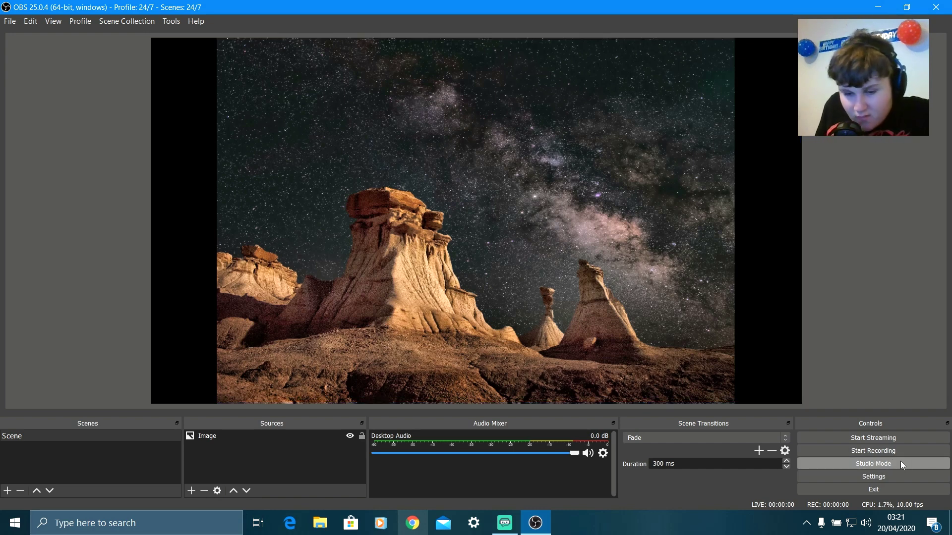